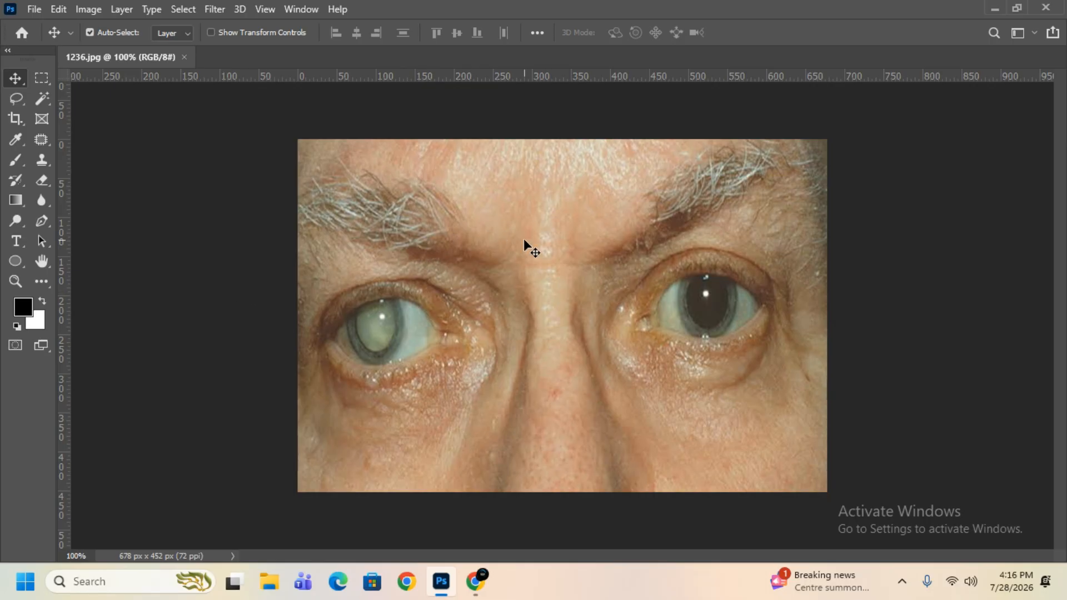
Show the Layers panel, place it beside the photo, and unlock the Background layer
{"action": "left_click", "coordinate": [305, 11]}
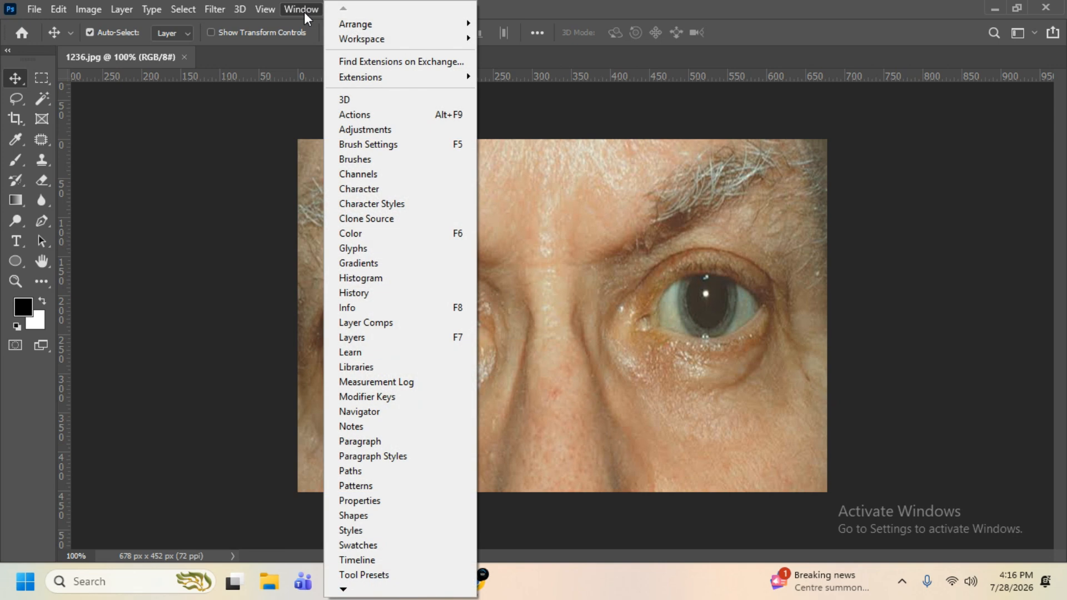
{"action": "left_click", "coordinate": [414, 338]}
{"action": "left_click_drag", "start_coordinate": [262, 189], "coordinate": [906, 138]}
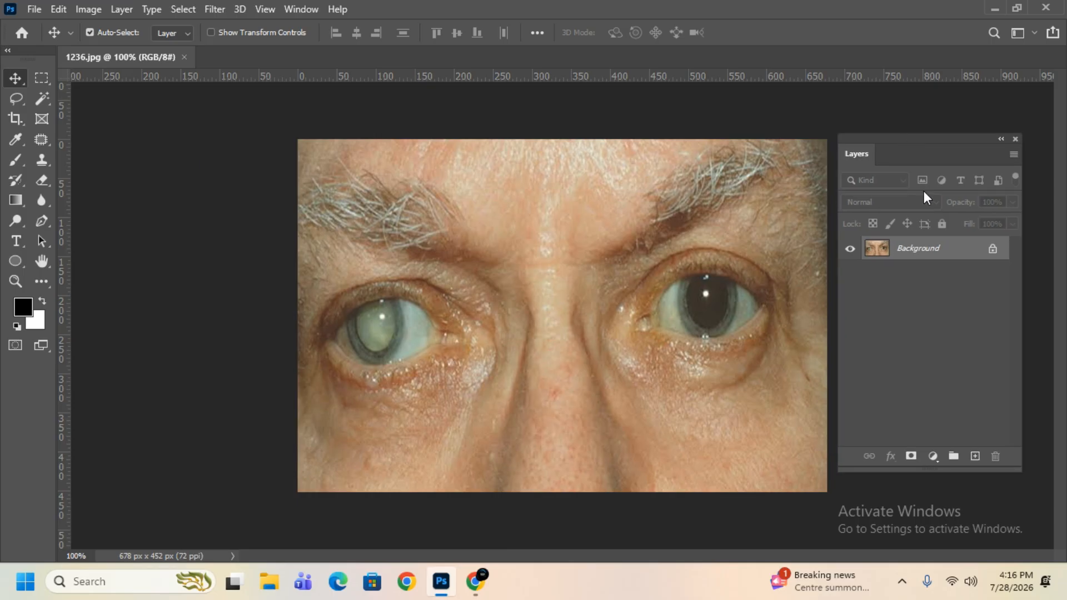
{"action": "left_click", "coordinate": [995, 248]}
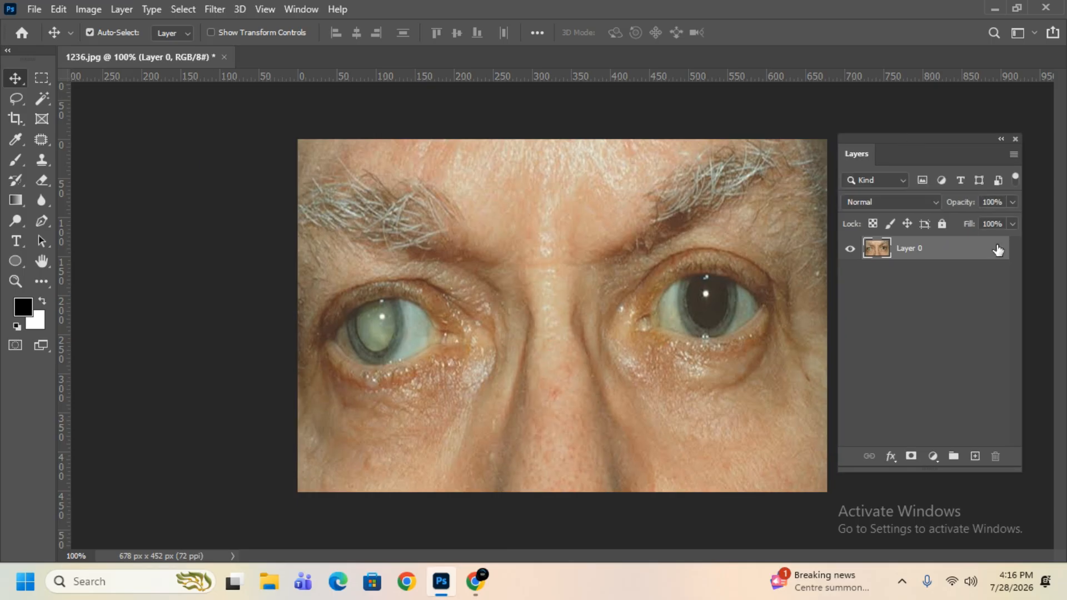
Choose the Clone Stamp Tool and set its brush size to 139 px
{"action": "left_click", "coordinate": [44, 159]}
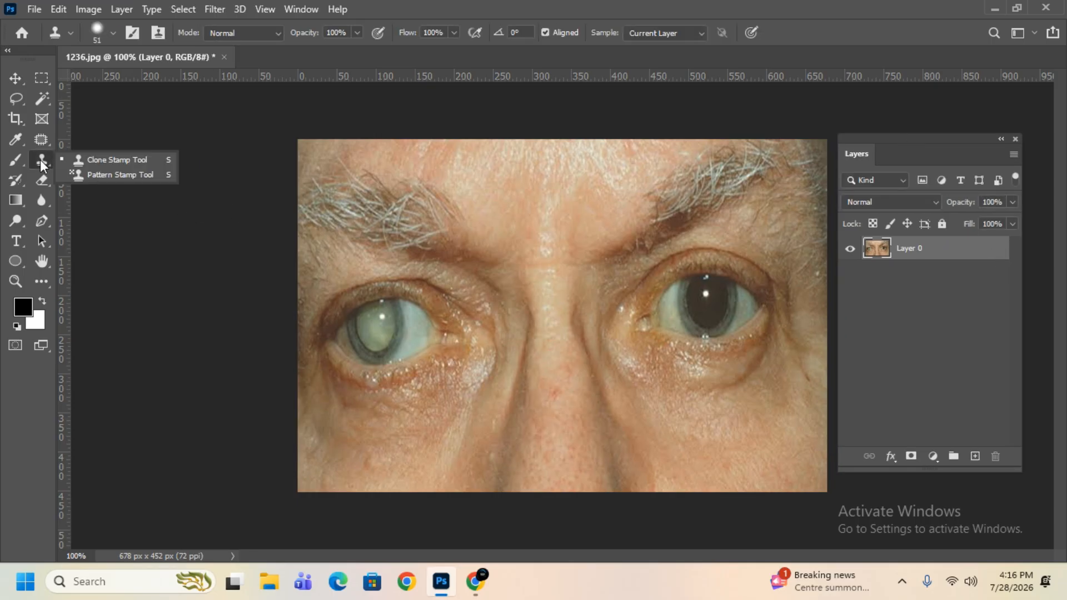
{"action": "left_click", "coordinate": [128, 159]}
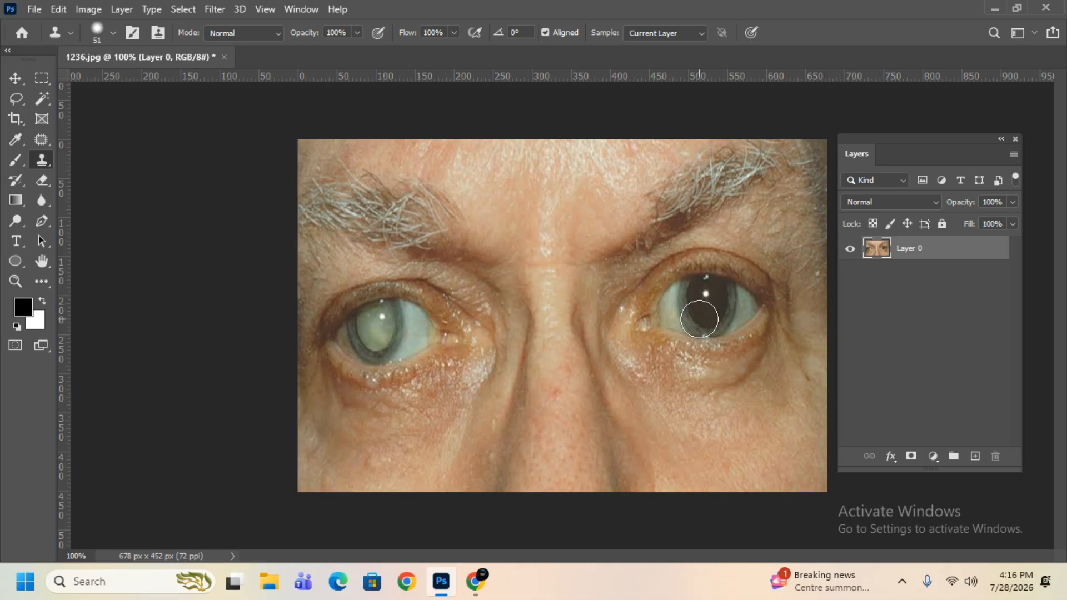
{"action": "left_click", "coordinate": [114, 33]}
{"action": "left_click_drag", "start_coordinate": [116, 78], "coordinate": [133, 78]}
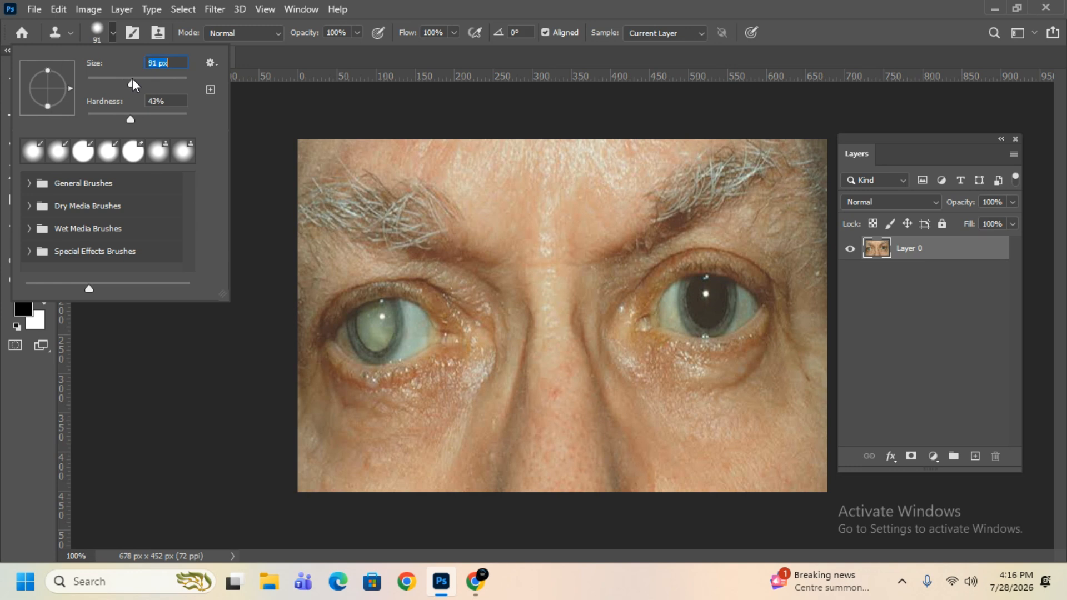
{"action": "left_click_drag", "start_coordinate": [712, 314], "coordinate": [732, 311]}
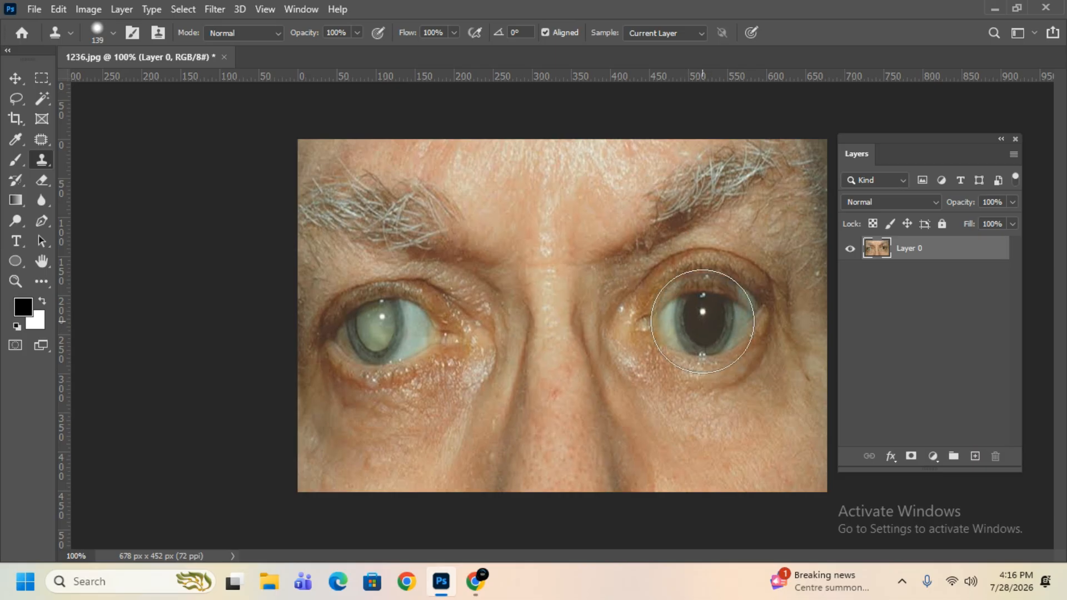
Try to clone the healthy eye unflipped over the cloudy eye, and undo the strokes
{"action": "mouse_move", "coordinate": [401, 325]}
{"action": "left_mouse_down"}
{"action": "mouse_move", "coordinate": [311, 334]}
{"action": "mouse_move", "coordinate": [452, 330]}
{"action": "mouse_move", "coordinate": [374, 323]}
{"action": "mouse_move", "coordinate": [317, 352]}
{"action": "mouse_move", "coordinate": [370, 384]}
{"action": "mouse_move", "coordinate": [411, 329]}
{"action": "mouse_move", "coordinate": [300, 348]}
{"action": "mouse_move", "coordinate": [295, 366]}
{"action": "mouse_move", "coordinate": [269, 370]}
{"action": "mouse_move", "coordinate": [323, 458]}
{"action": "mouse_move", "coordinate": [362, 422]}
{"action": "mouse_move", "coordinate": [353, 387]}
{"action": "mouse_move", "coordinate": [310, 374]}
{"action": "left_mouse_up"}
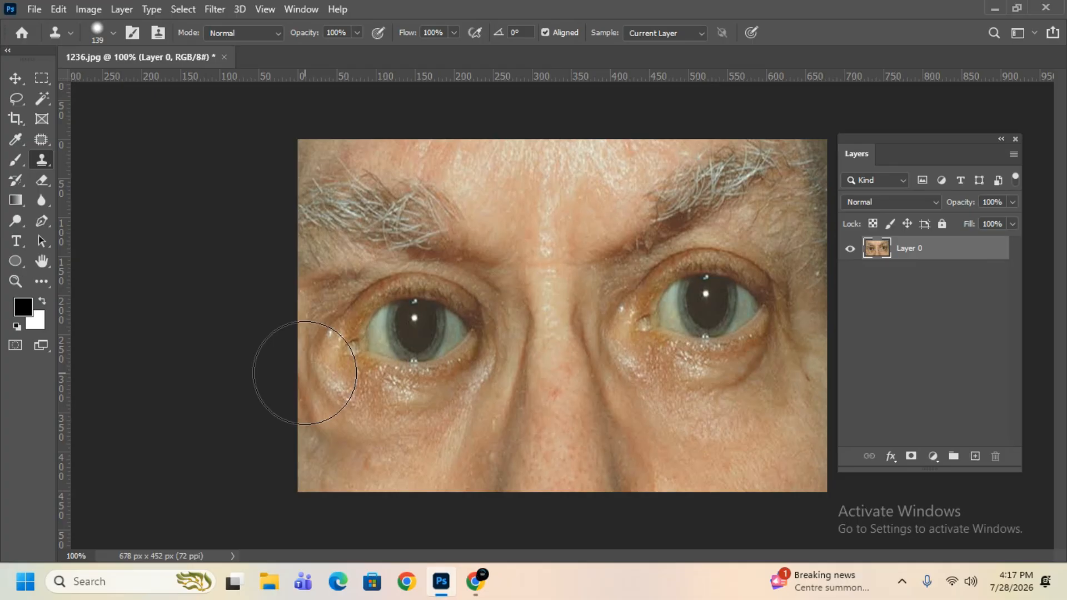
{"action": "mouse_move", "coordinate": [305, 373]}
{"action": "left_mouse_down"}
{"action": "mouse_move", "coordinate": [446, 360]}
{"action": "mouse_move", "coordinate": [370, 373]}
{"action": "left_mouse_up"}
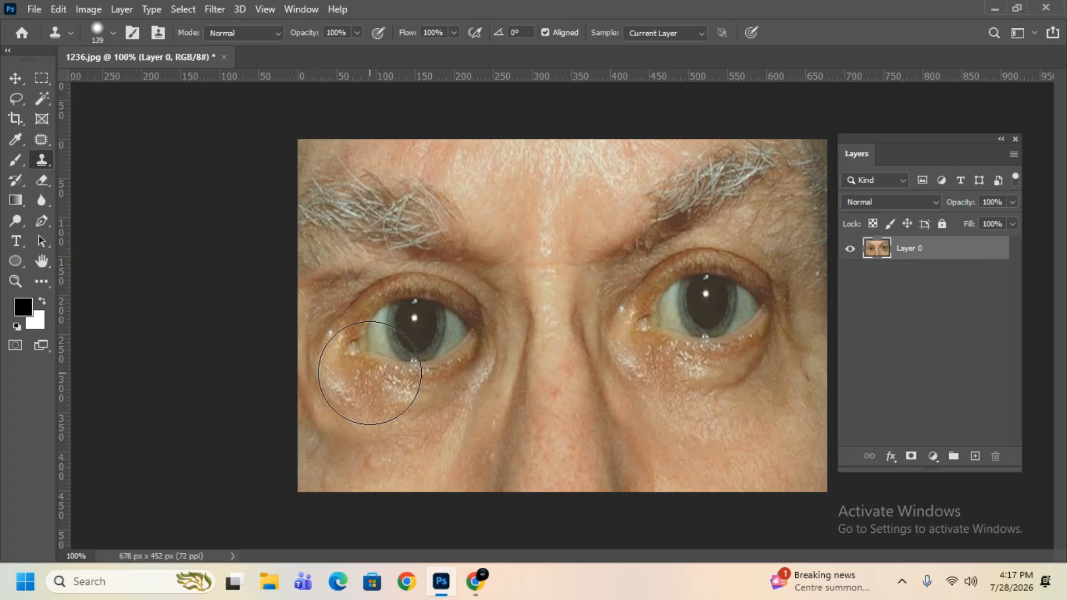
{"action": "key", "text": "ctrl+z"}
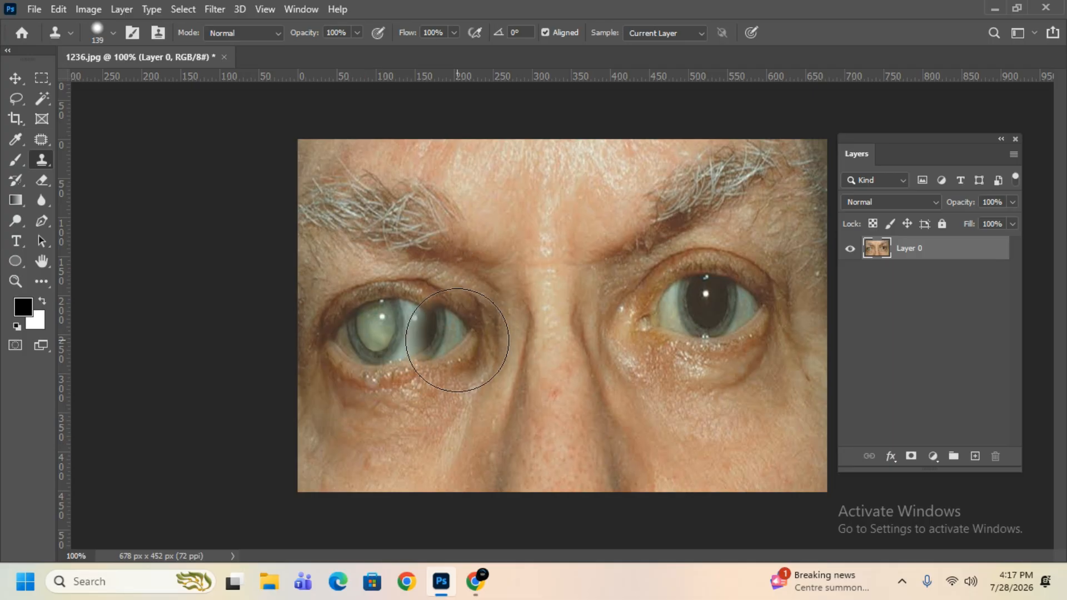
{"action": "left_click", "coordinate": [452, 344]}
Show the Clone Source settings beside the photo and flip the clone source horizontally
{"action": "left_click", "coordinate": [308, 13]}
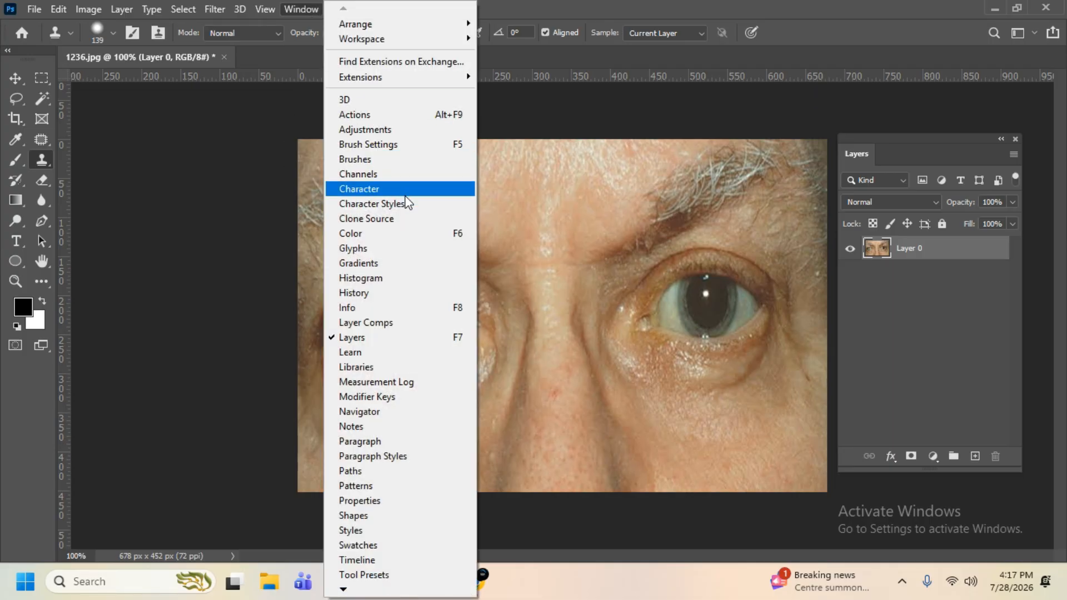
{"action": "left_click", "coordinate": [407, 228]}
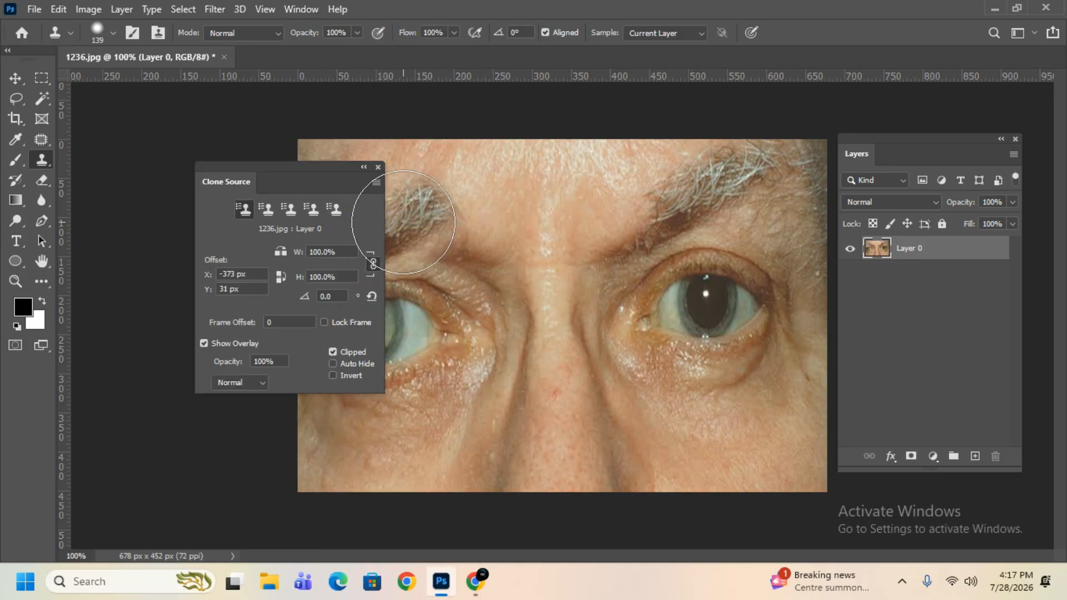
{"action": "left_click_drag", "start_coordinate": [296, 176], "coordinate": [174, 133]}
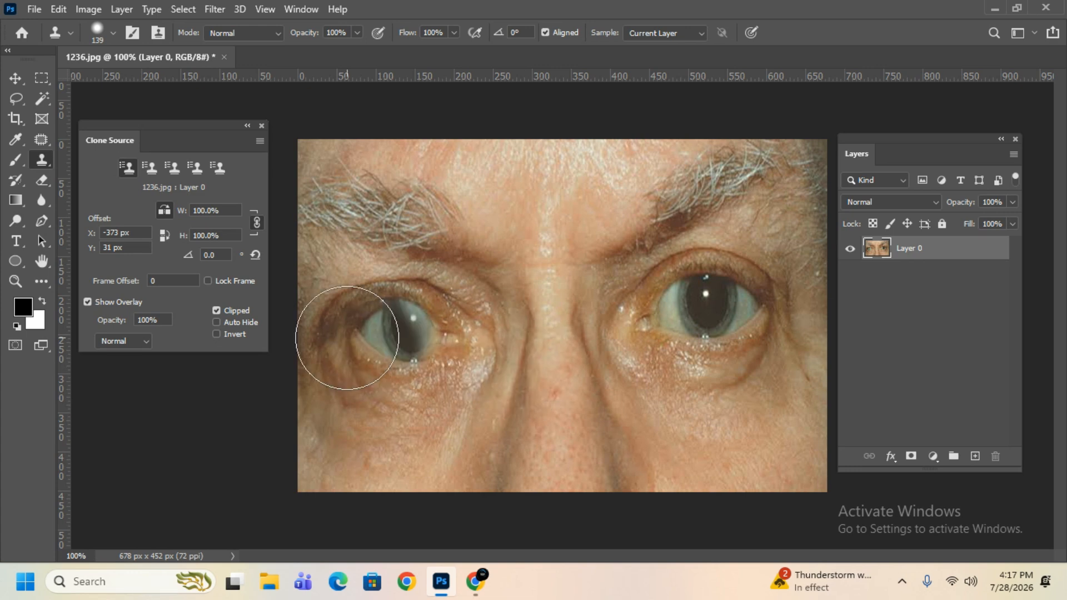
{"action": "left_click", "coordinate": [166, 238]}
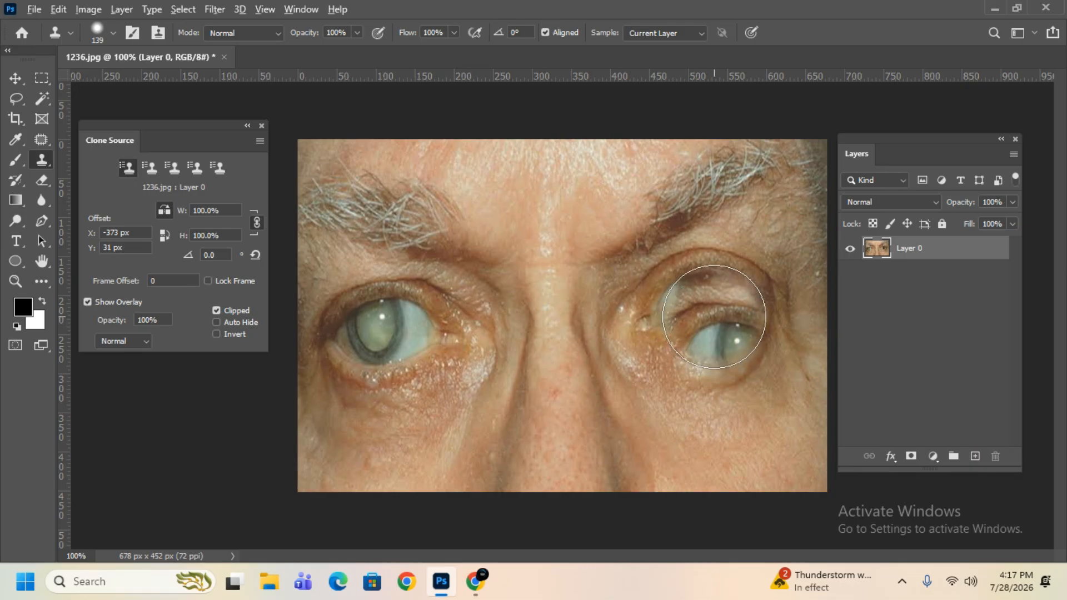
Try to clone the healthy eye, brow and cheek, mirrored, over the cloudy eye's side of the face, and undo the strokes
{"action": "left_click", "coordinate": [698, 315], "text": "alt"}
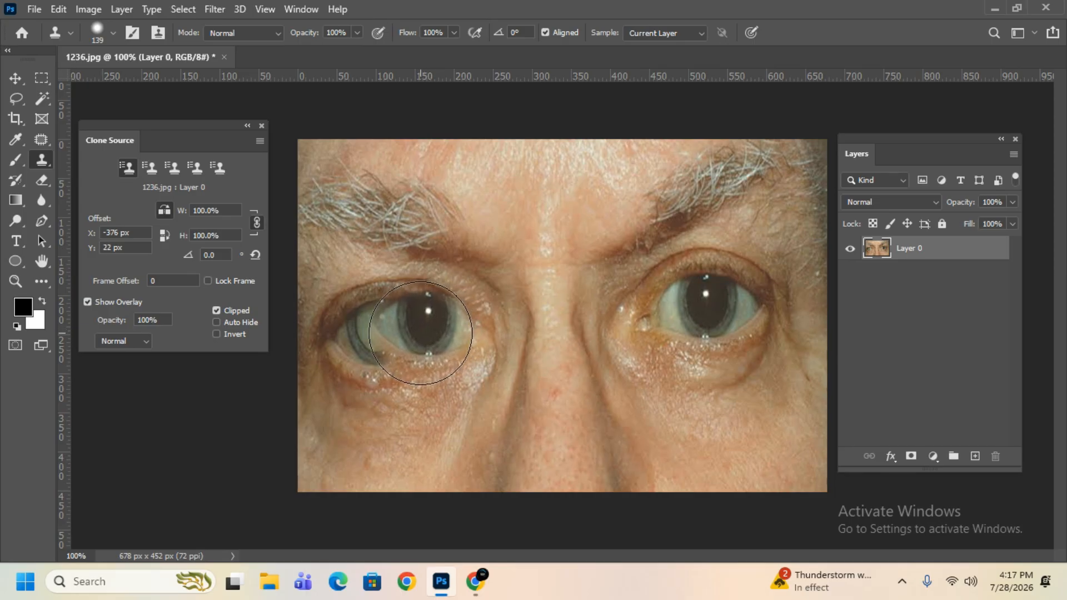
{"action": "mouse_move", "coordinate": [416, 329]}
{"action": "left_mouse_down"}
{"action": "mouse_move", "coordinate": [352, 331]}
{"action": "mouse_move", "coordinate": [333, 348]}
{"action": "mouse_move", "coordinate": [399, 312]}
{"action": "mouse_move", "coordinate": [441, 315]}
{"action": "mouse_move", "coordinate": [462, 335]}
{"action": "mouse_move", "coordinate": [412, 338]}
{"action": "mouse_move", "coordinate": [451, 334]}
{"action": "left_mouse_up"}
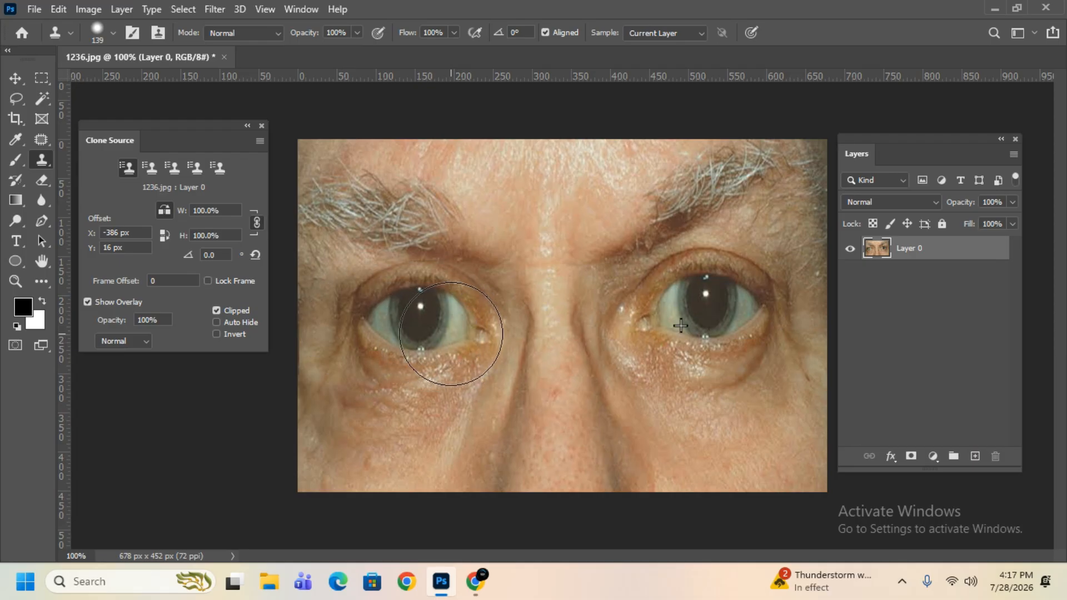
{"action": "mouse_move", "coordinate": [451, 334]}
{"action": "left_mouse_down"}
{"action": "mouse_move", "coordinate": [474, 175]}
{"action": "mouse_move", "coordinate": [460, 193]}
{"action": "mouse_move", "coordinate": [426, 200]}
{"action": "mouse_move", "coordinate": [307, 202]}
{"action": "mouse_move", "coordinate": [315, 157]}
{"action": "mouse_move", "coordinate": [387, 160]}
{"action": "mouse_move", "coordinate": [275, 151]}
{"action": "mouse_move", "coordinate": [311, 361]}
{"action": "mouse_move", "coordinate": [458, 359]}
{"action": "mouse_move", "coordinate": [493, 328]}
{"action": "mouse_move", "coordinate": [449, 431]}
{"action": "mouse_move", "coordinate": [315, 449]}
{"action": "mouse_move", "coordinate": [311, 439]}
{"action": "mouse_move", "coordinate": [447, 322]}
{"action": "mouse_move", "coordinate": [390, 273]}
{"action": "mouse_move", "coordinate": [467, 385]}
{"action": "left_mouse_up"}
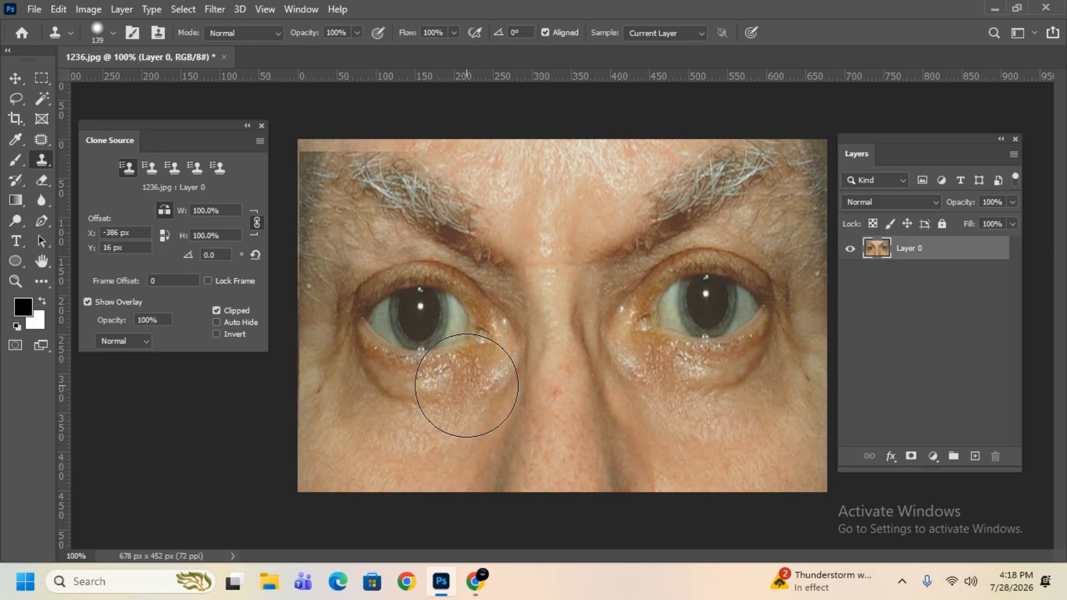
{"action": "key", "text": "ctrl+z"}
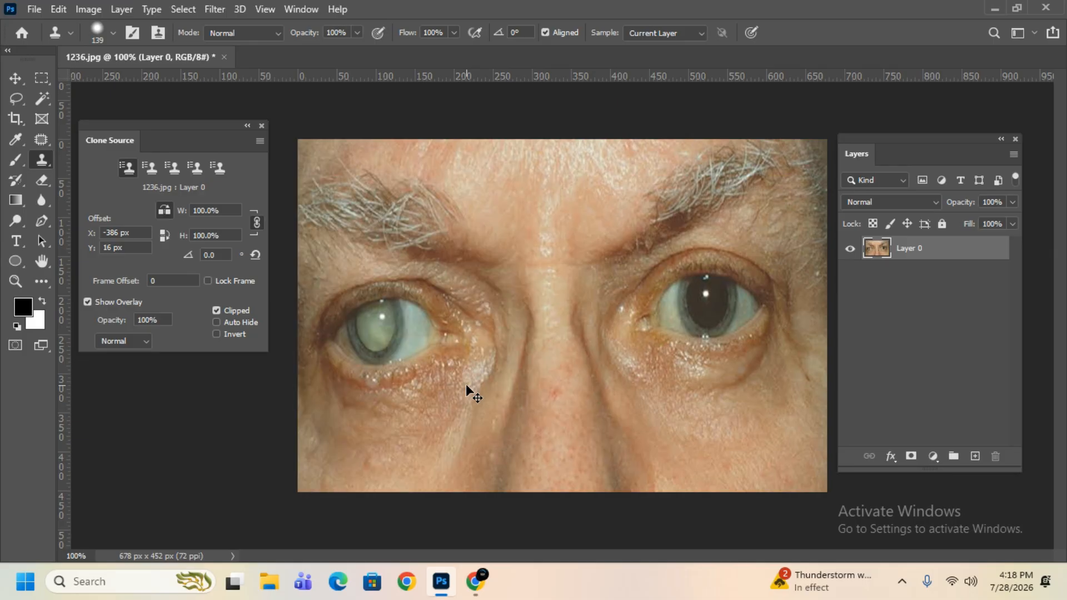
Enlarge the Clone Stamp brush to 179 px and sample the healthy eye's pupil
{"action": "right_click", "coordinate": [715, 320], "text": "alt"}
{"action": "left_click_drag", "start_coordinate": [726, 323], "coordinate": [737, 323], "text": "alt"}
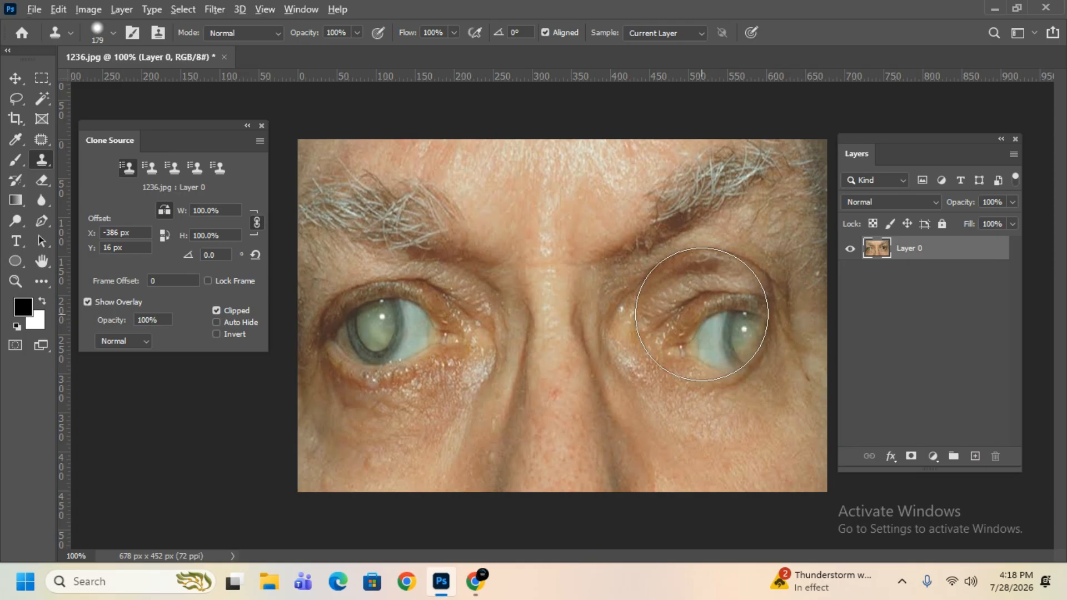
{"action": "left_click", "coordinate": [702, 314], "text": "alt"}
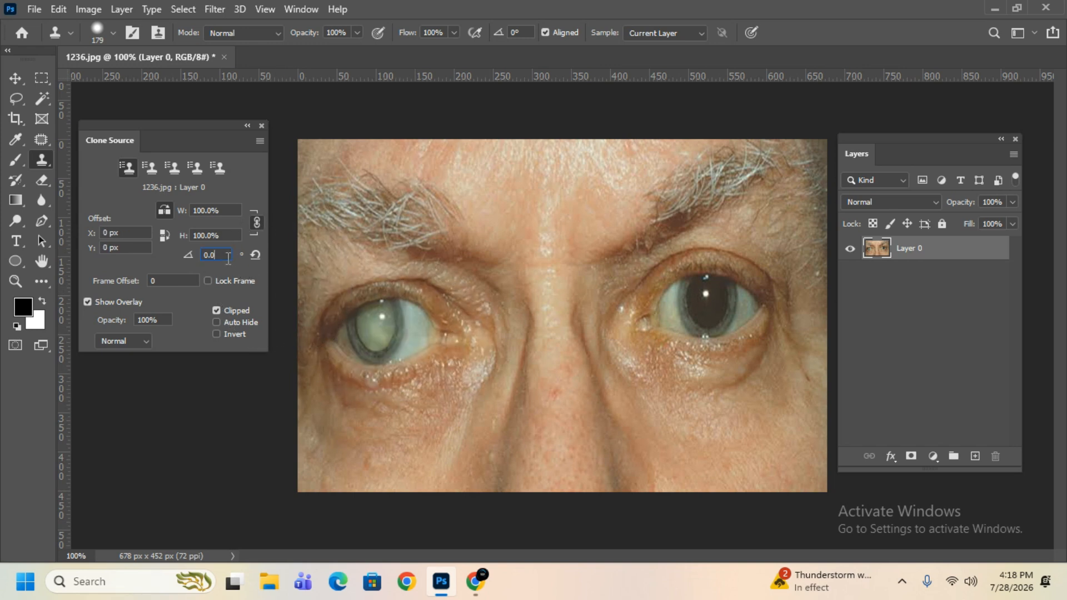
Try to clone the mirrored eye with the source rotated by 20 degrees, and reset the clone source transform
{"action": "key", "text": "BackSpace"}
{"action": "key", "text": "BackSpace"}
{"action": "key", "text": "BackSpace"}
{"action": "type", "text": "20"}
{"action": "key", "text": "Return"}
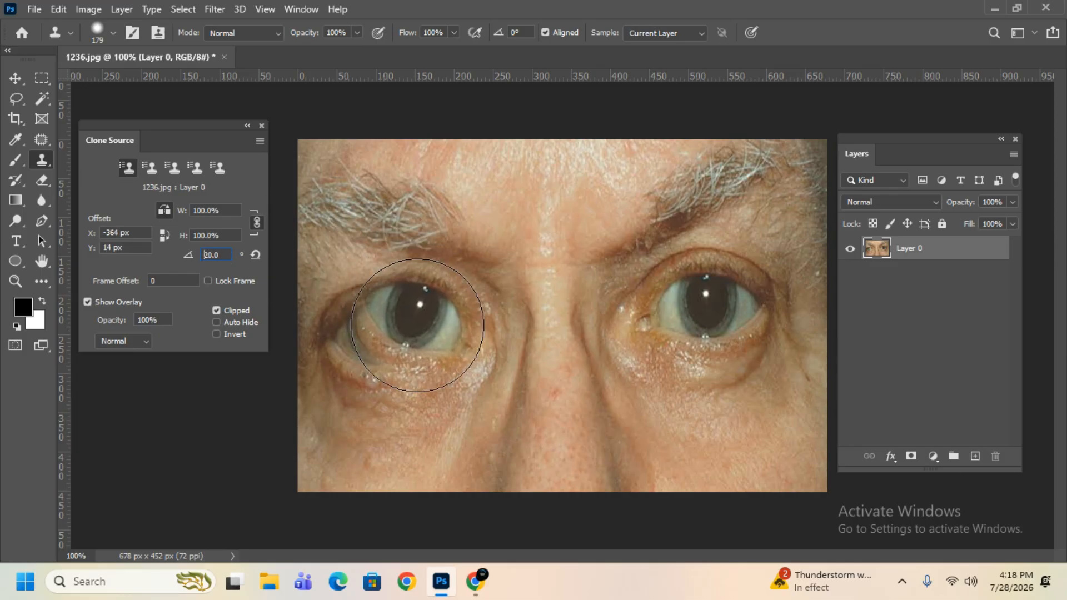
{"action": "left_click", "coordinate": [429, 326]}
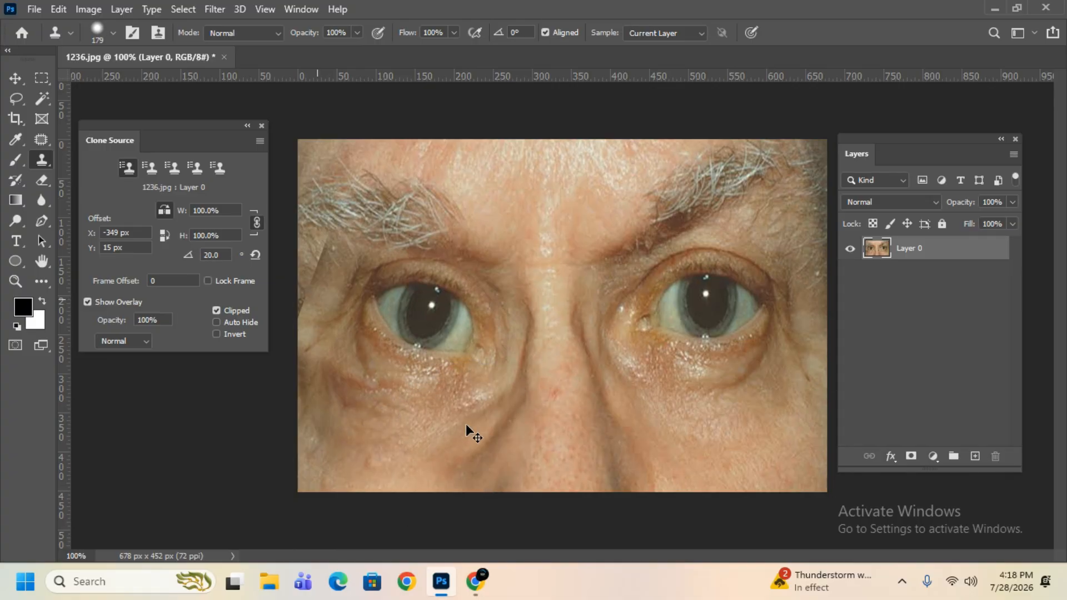
{"action": "key", "text": "ctrl+z"}
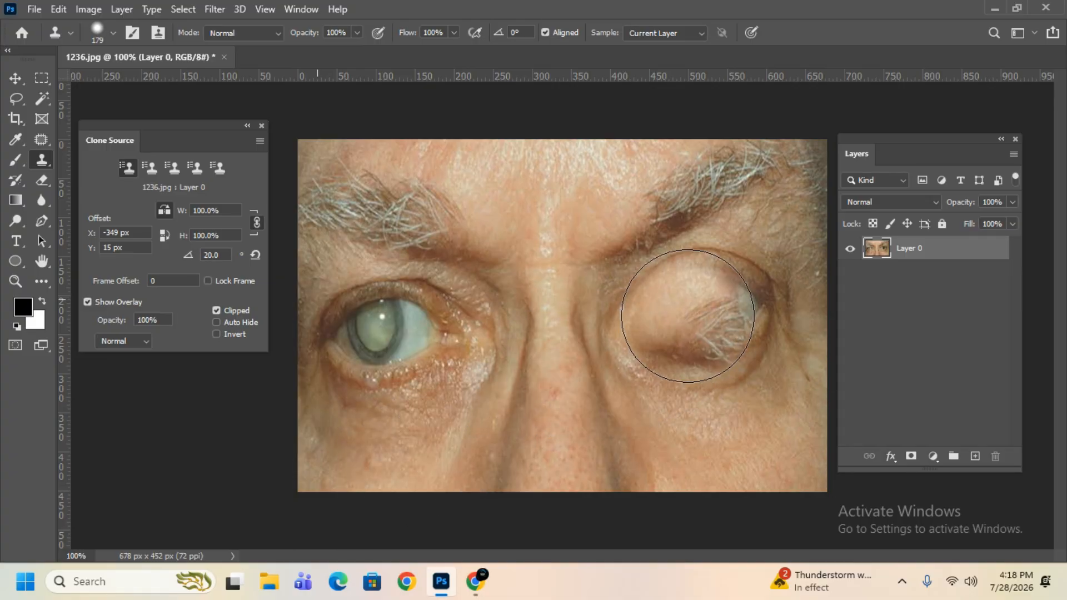
{"action": "left_click", "coordinate": [704, 313], "text": "alt"}
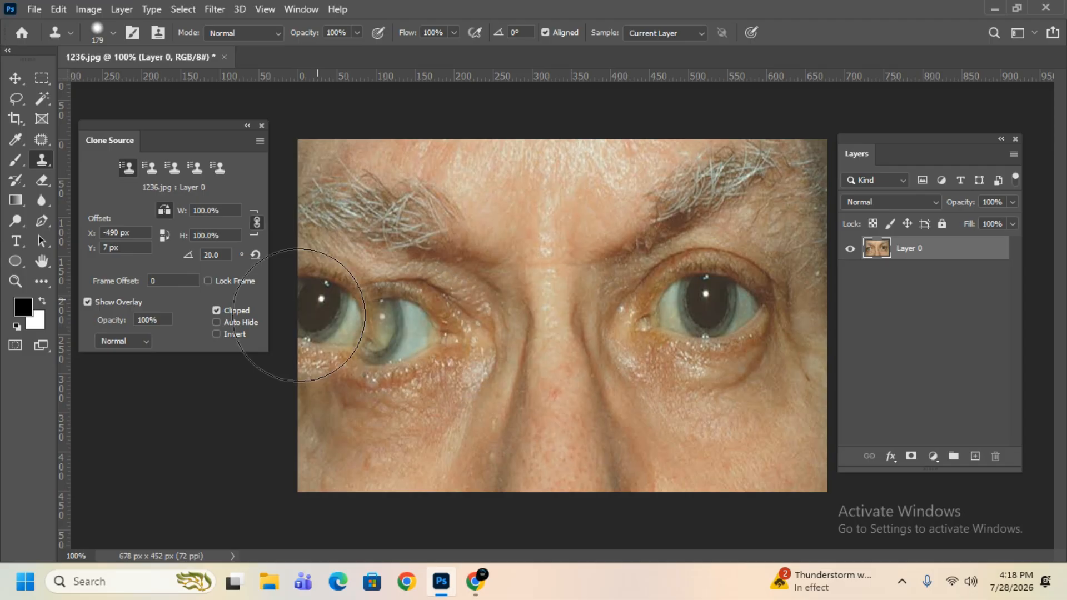
{"action": "left_click", "coordinate": [256, 255]}
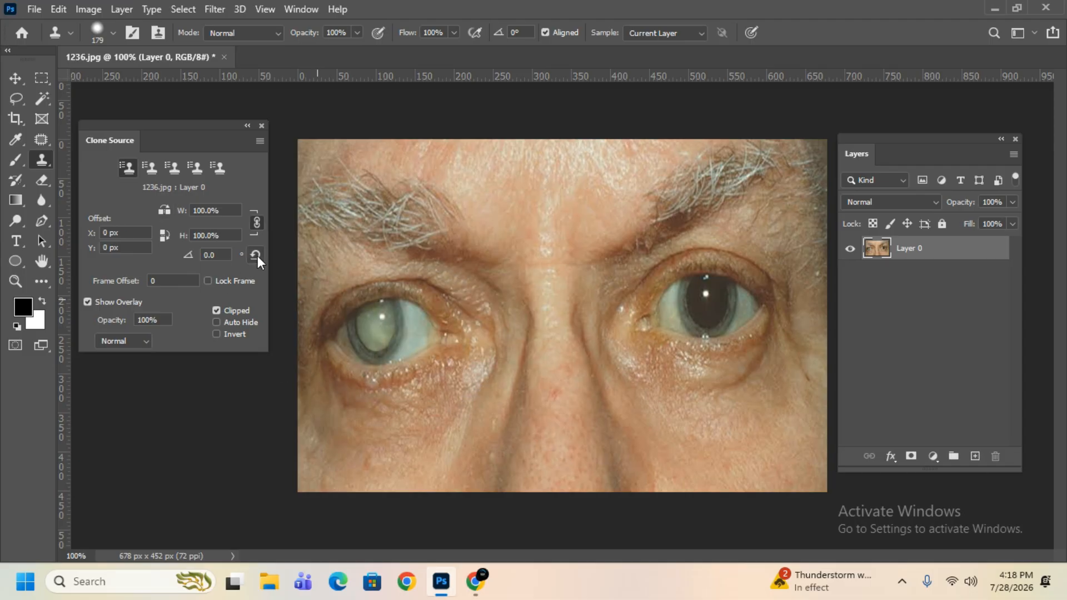
Clone the healthy eye, flipped horizontally with no rotation, over the cloudy eye and the skin around it
{"action": "left_click", "coordinate": [700, 317], "text": "alt"}
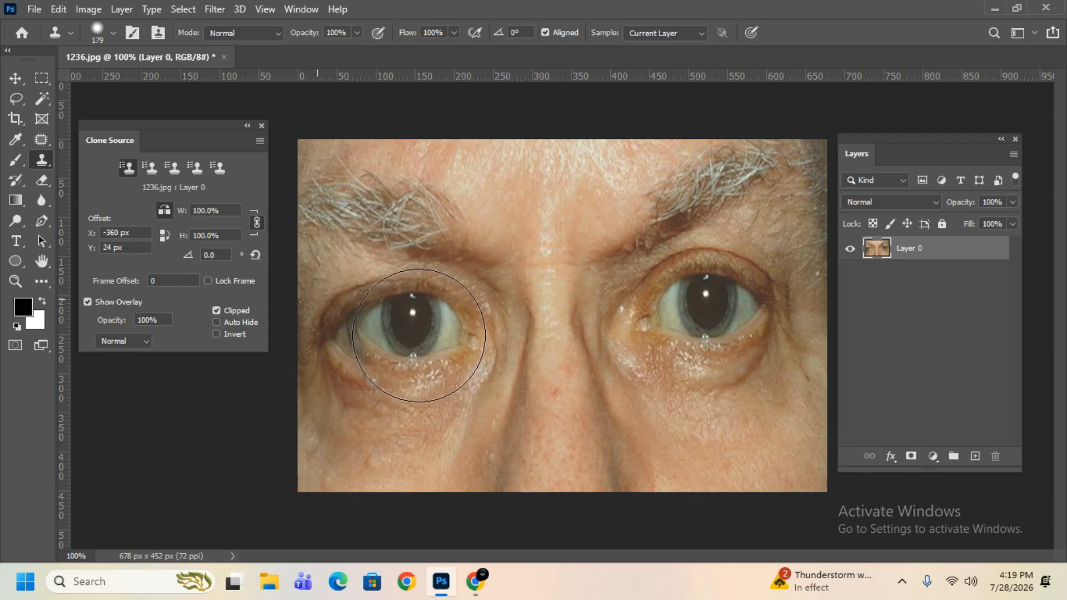
{"action": "left_click_drag", "start_coordinate": [419, 334], "coordinate": [338, 330]}
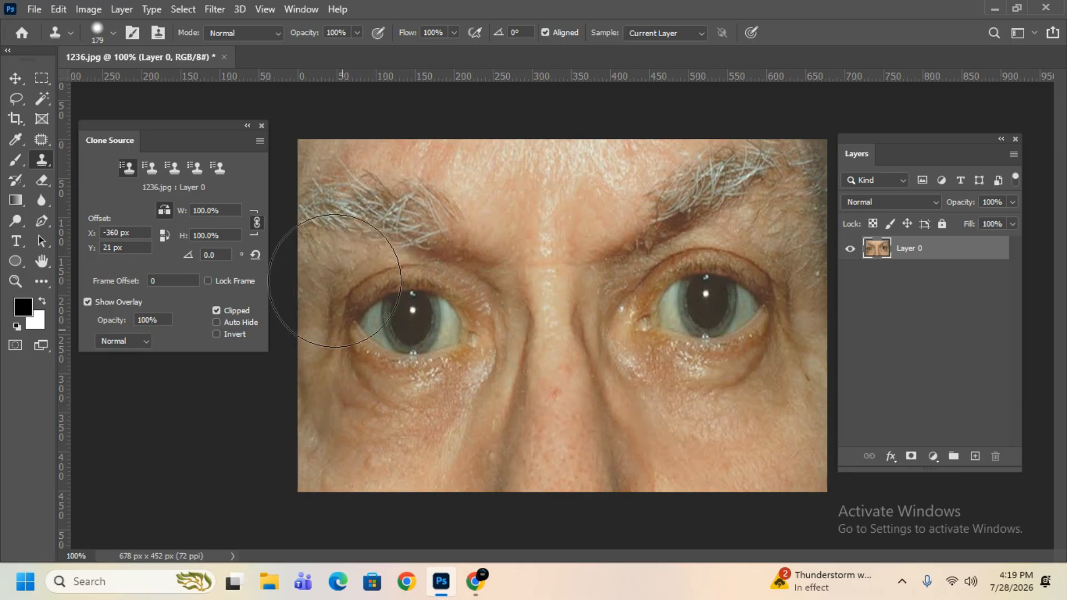
{"action": "left_click", "coordinate": [16, 79]}
{"action": "scroll", "coordinate": [644, 285], "scroll_direction": "down", "scroll_amount": 2}
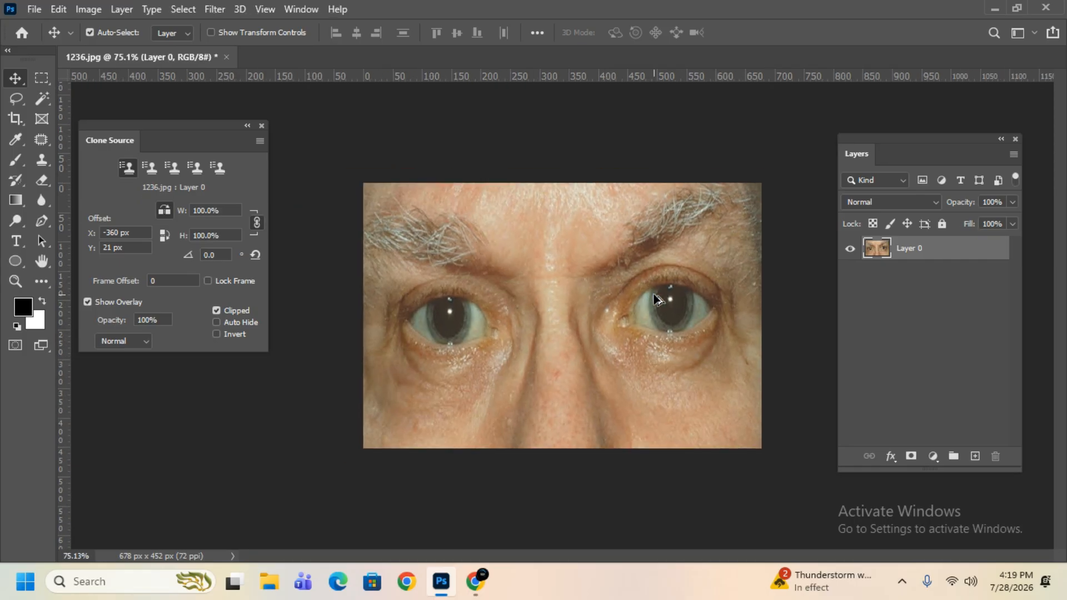
{"action": "scroll", "coordinate": [587, 318], "scroll_direction": "up", "scroll_amount": 2}
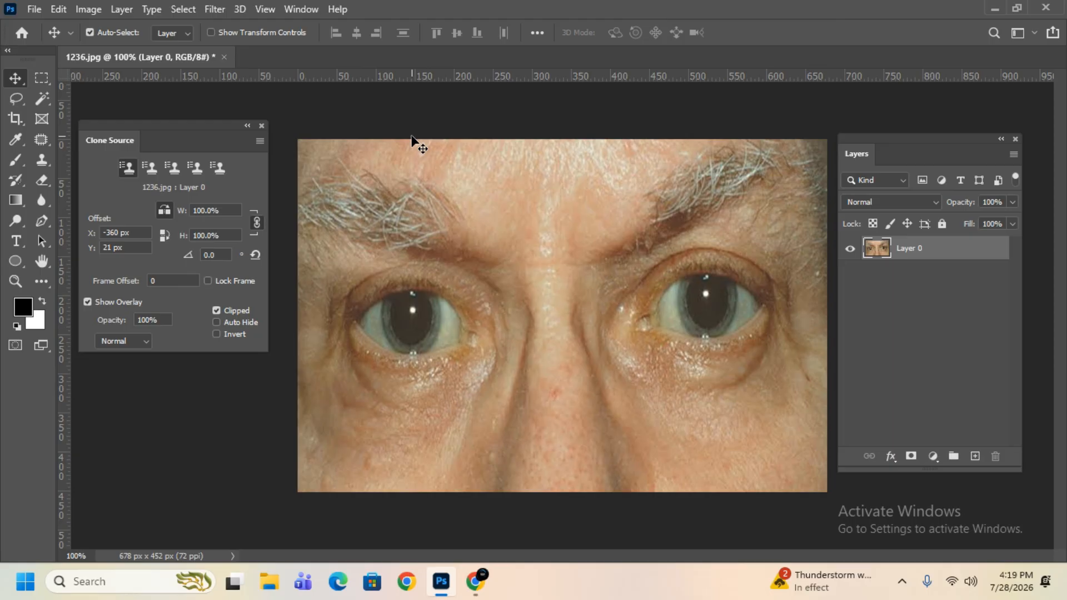
Open the dog photo andrew-a-oSBq39bJw64-unsplash from the Downloads folder
{"action": "key", "text": "ctrl+o"}
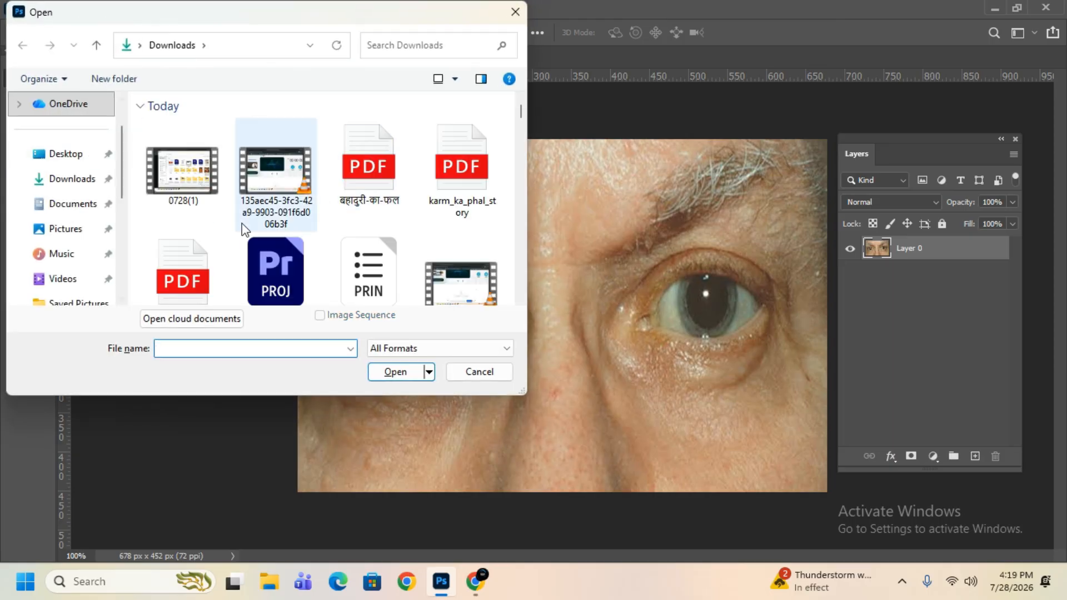
{"action": "scroll", "coordinate": [338, 222], "scroll_direction": "down", "scroll_amount": 15}
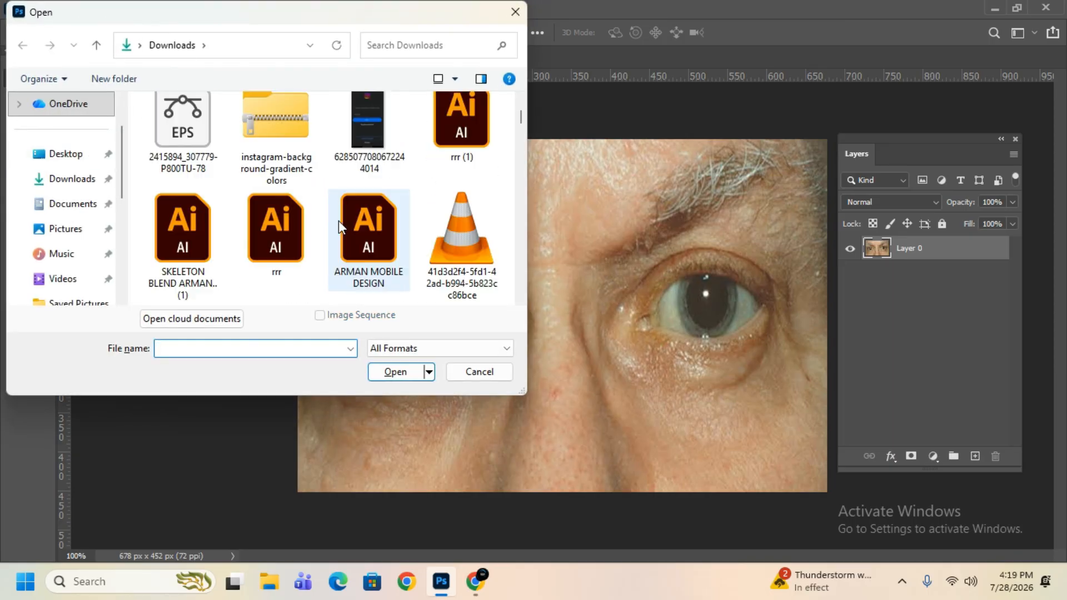
{"action": "scroll", "coordinate": [339, 221], "scroll_direction": "down", "scroll_amount": 10}
{"action": "scroll", "coordinate": [339, 222], "scroll_direction": "down", "scroll_amount": 10}
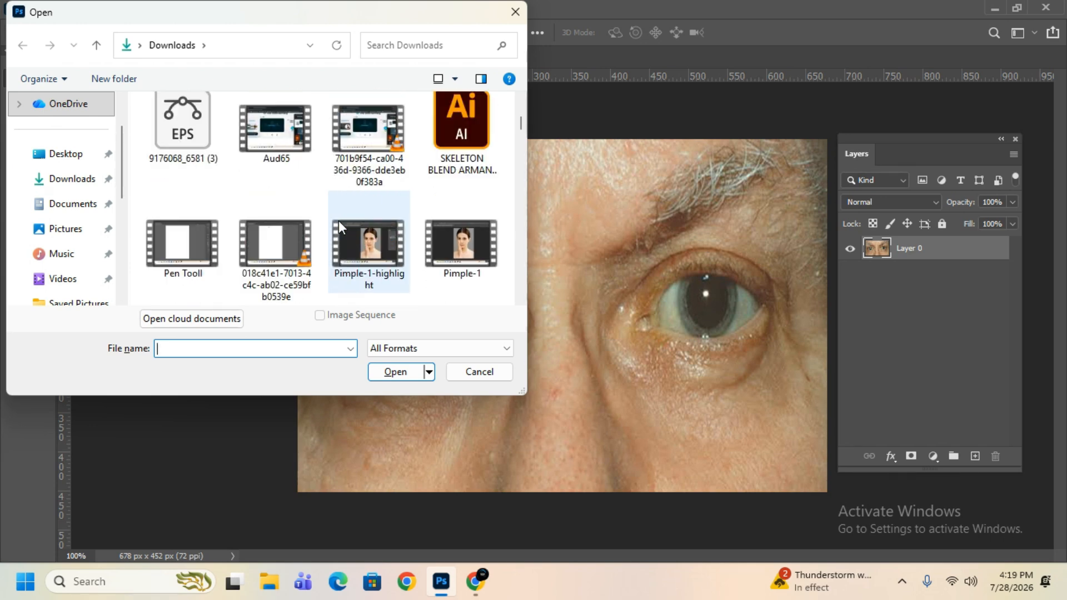
{"action": "scroll", "coordinate": [339, 221], "scroll_direction": "down", "scroll_amount": 10}
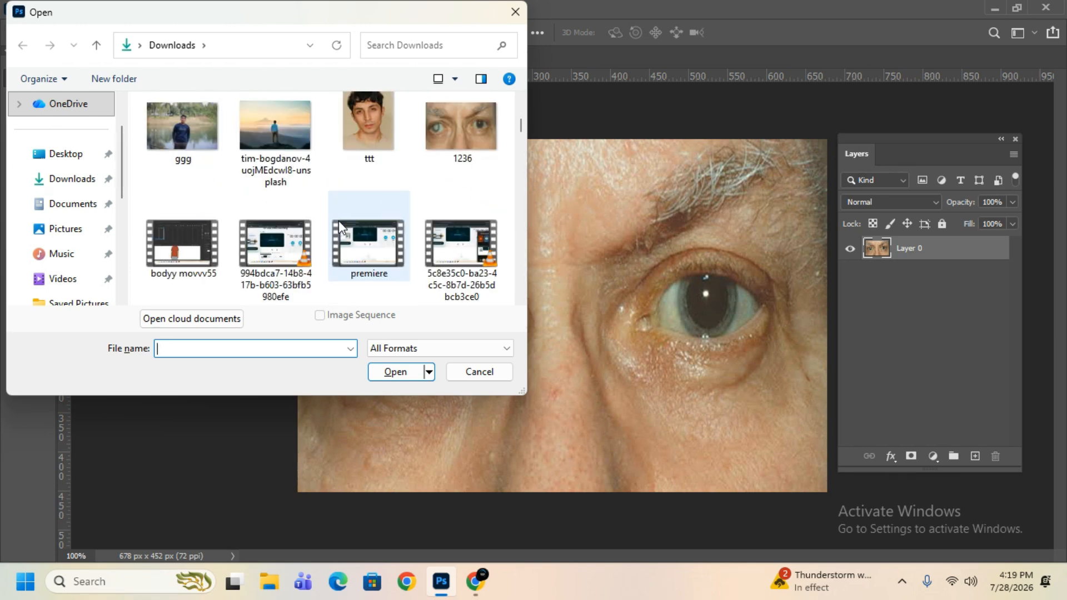
{"action": "scroll", "coordinate": [338, 221], "scroll_direction": "down", "scroll_amount": 10}
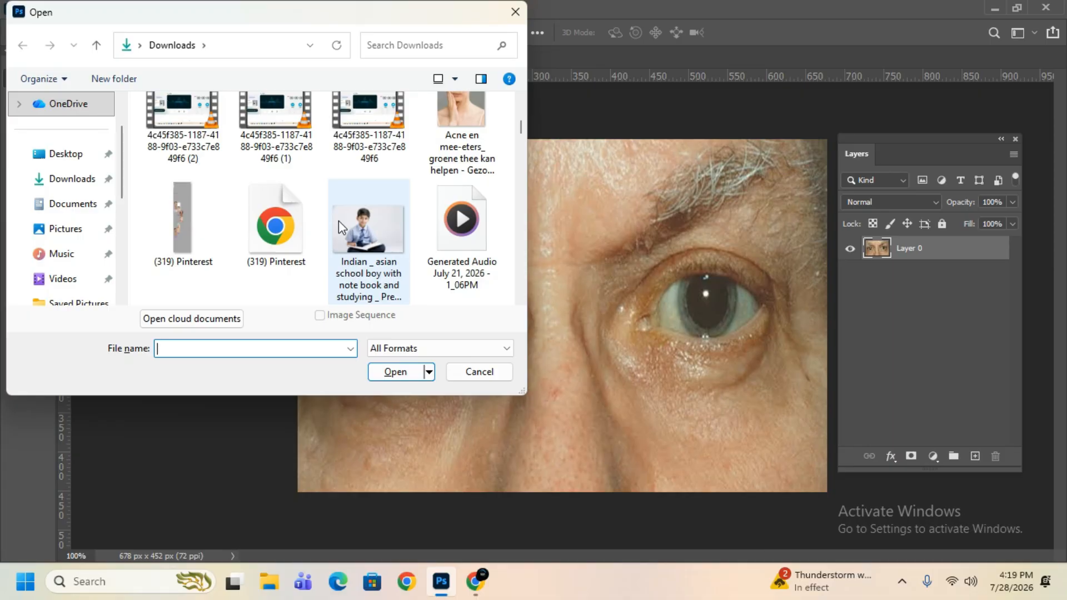
{"action": "scroll", "coordinate": [339, 221], "scroll_direction": "up", "scroll_amount": 10}
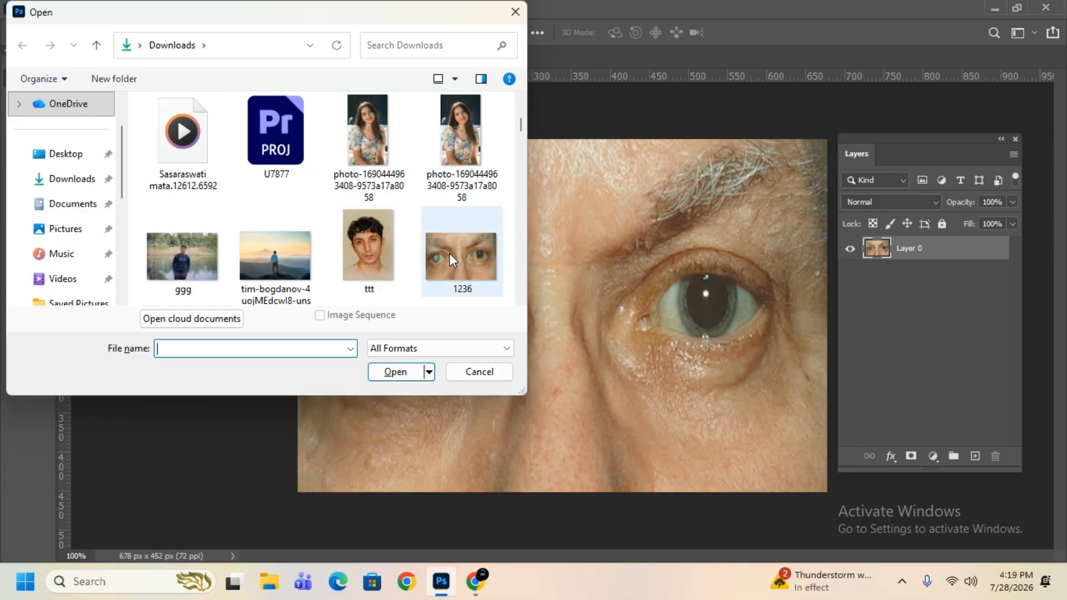
{"action": "scroll", "coordinate": [449, 254], "scroll_direction": "down", "scroll_amount": 2}
{"action": "scroll", "coordinate": [372, 227], "scroll_direction": "down", "scroll_amount": 8}
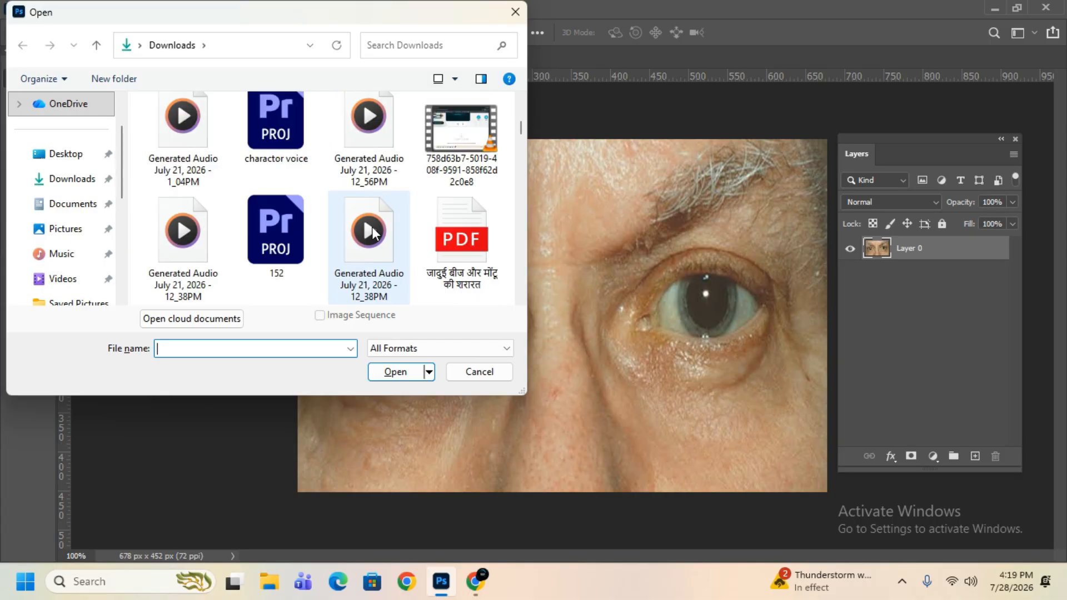
{"action": "left_click", "coordinate": [373, 246]}
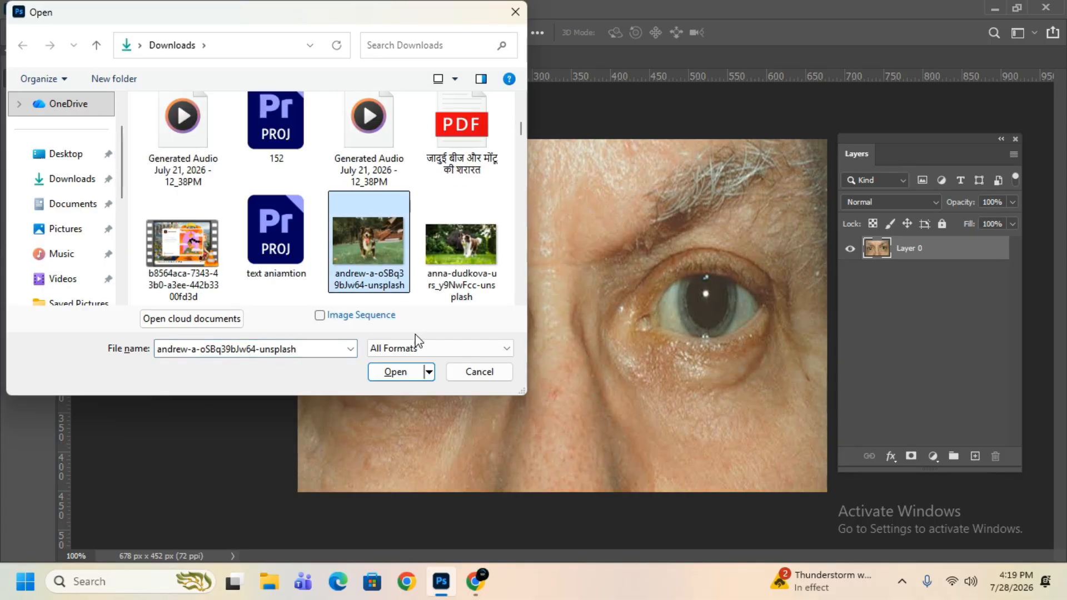
{"action": "left_click", "coordinate": [397, 372]}
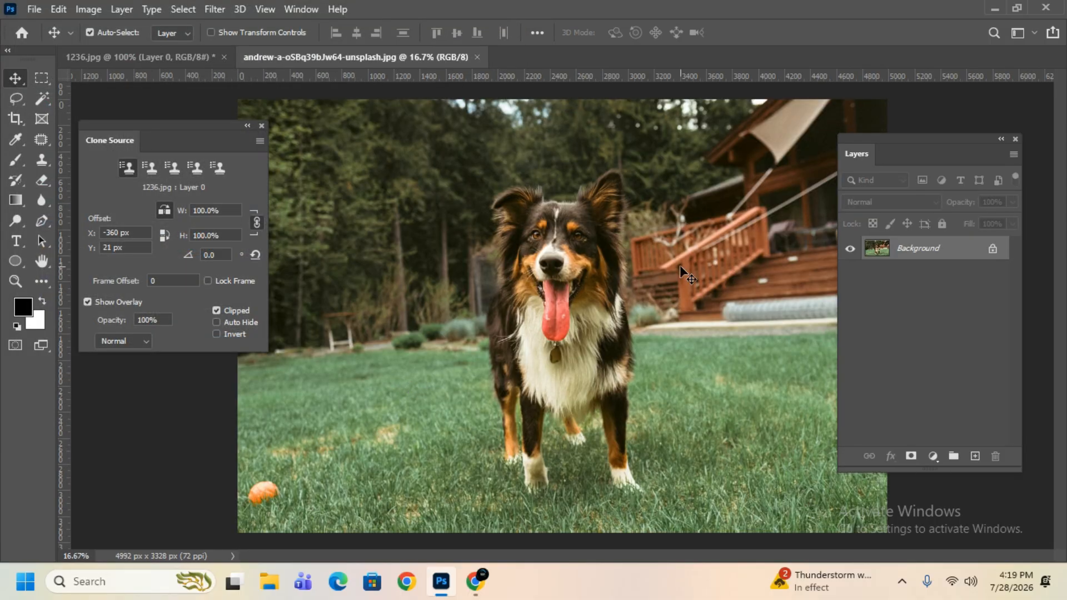
Unlock the dog photo's background layer and activate the Clone Stamp Tool
{"action": "scroll", "coordinate": [597, 262], "scroll_direction": "up", "scroll_amount": 2}
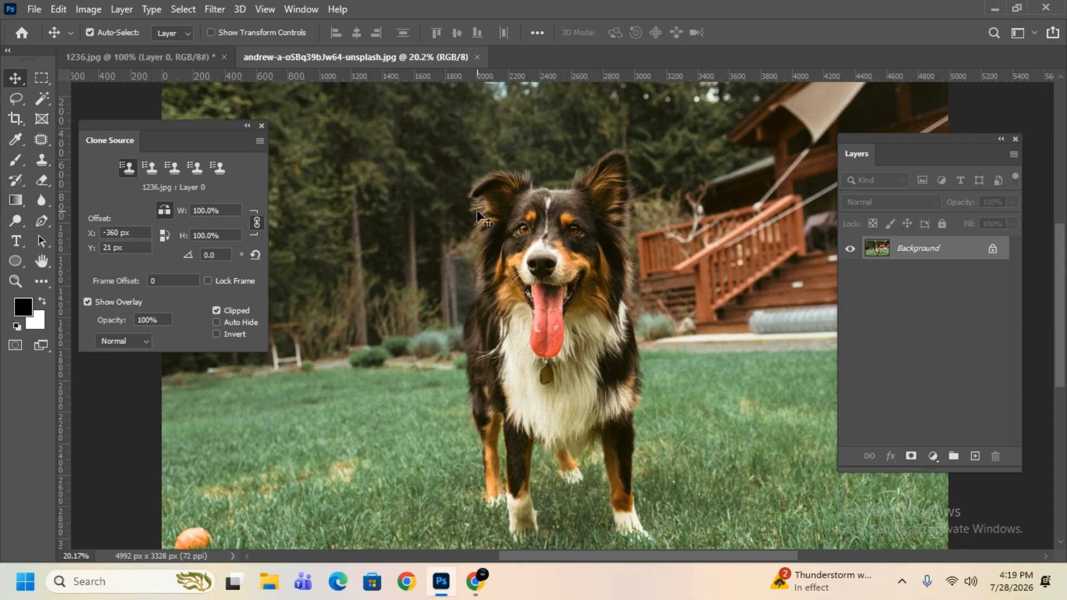
{"action": "left_click", "coordinate": [993, 249]}
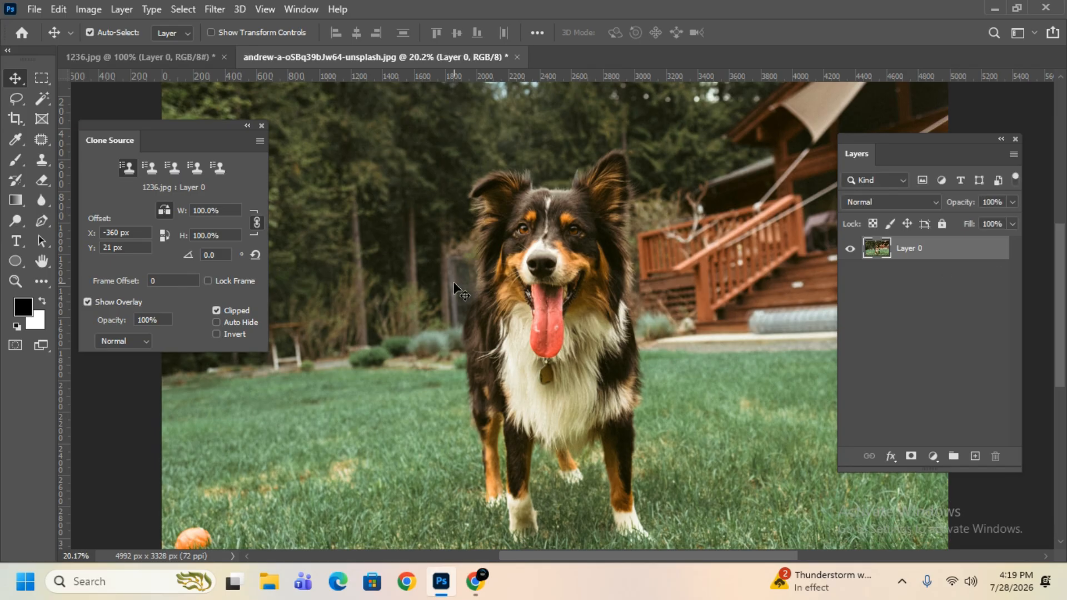
{"action": "left_click", "coordinate": [45, 161]}
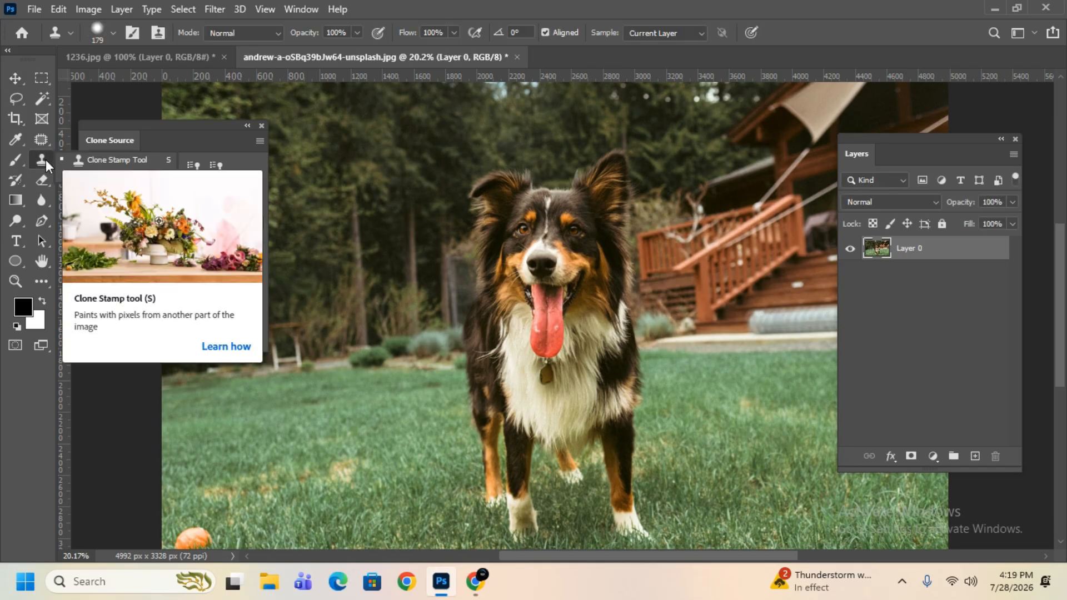
{"action": "left_click", "coordinate": [102, 160]}
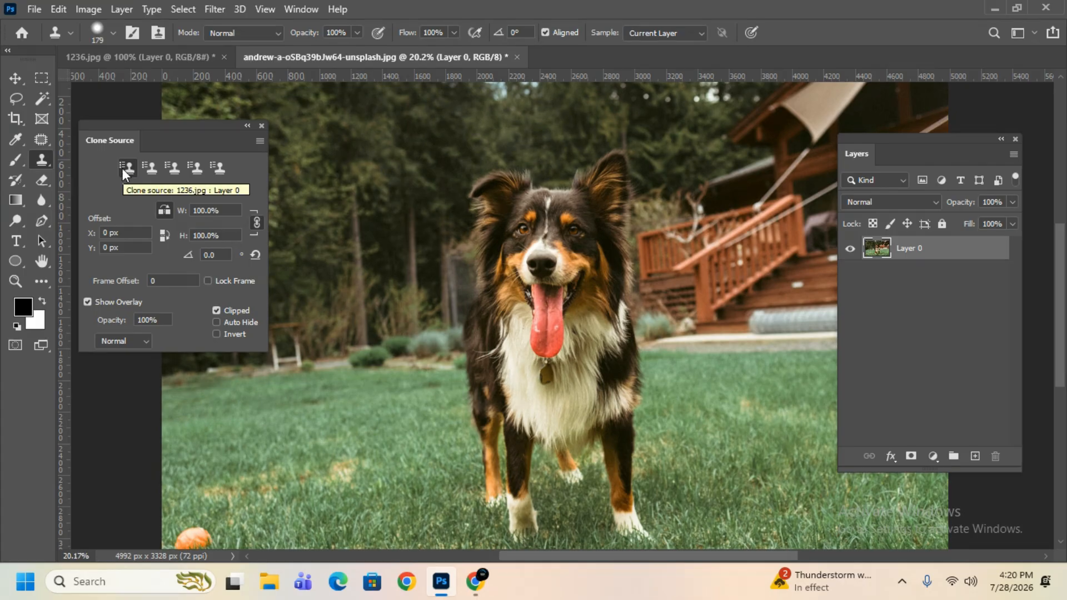
Compare the first clone source's preview over the dog with the unused second source, ending on the first
{"action": "left_click", "coordinate": [149, 168]}
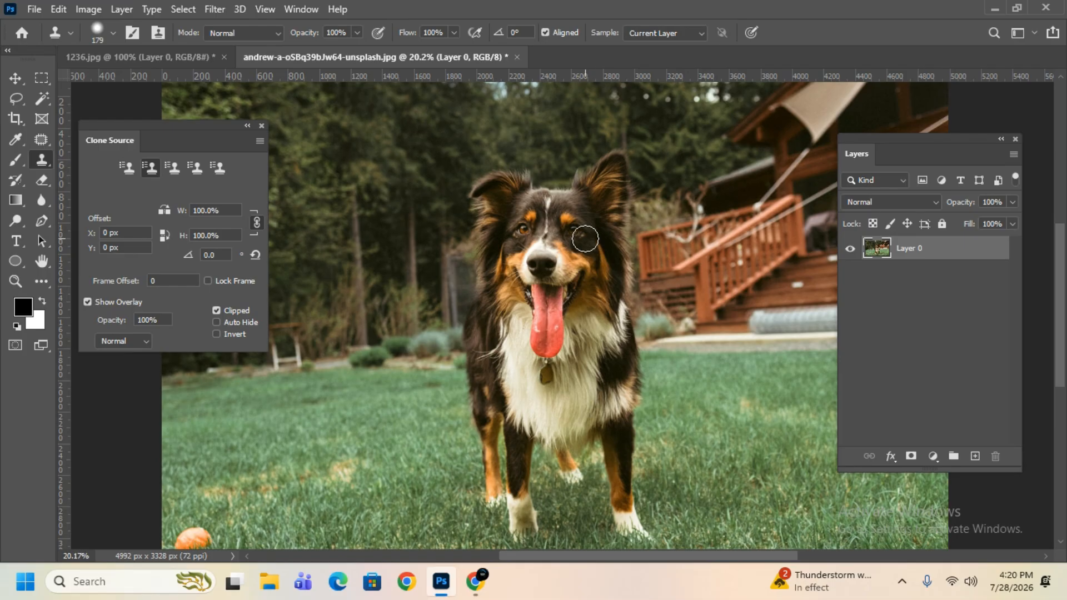
{"action": "left_click", "coordinate": [127, 166]}
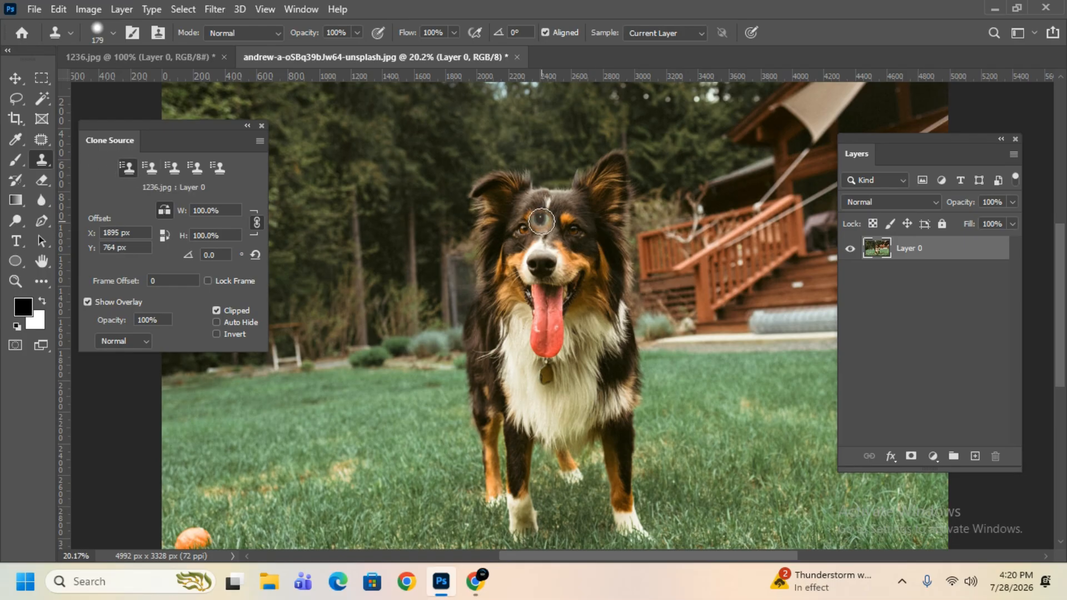
{"action": "left_click", "coordinate": [150, 168]}
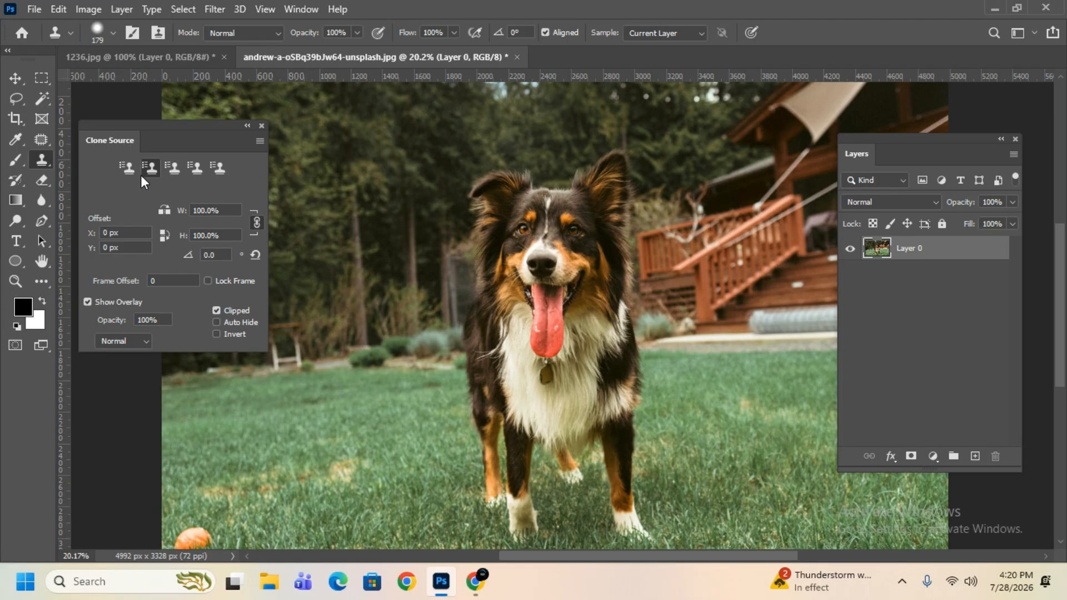
{"action": "left_click", "coordinate": [125, 167]}
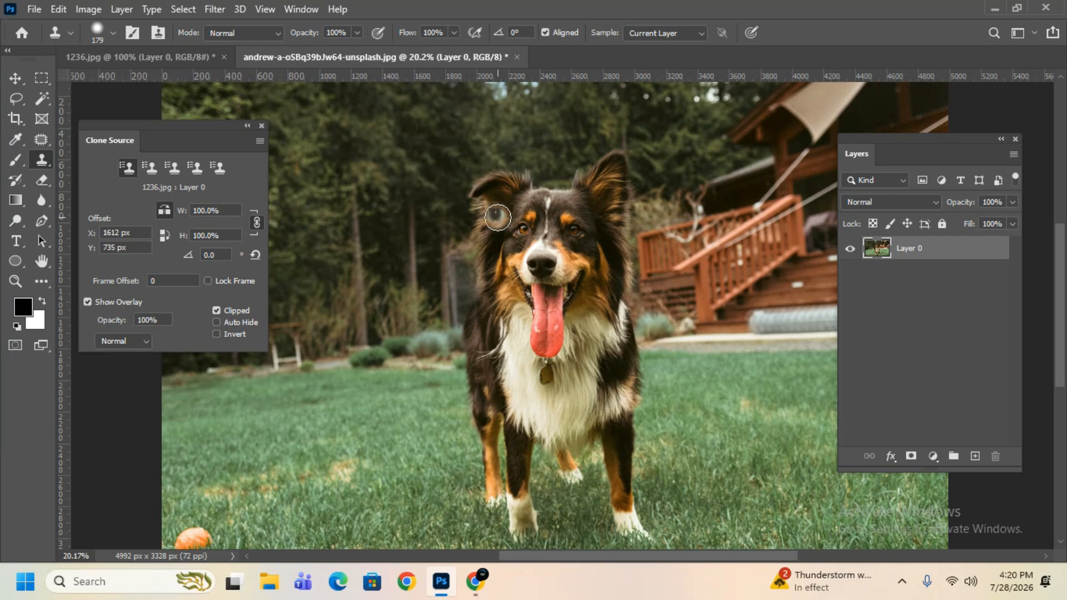
Enlarge the Clone Stamp brush to 229 px, sample the dog's upright ear and clone it, flipped horizontally, over the folded ear
{"action": "scroll", "coordinate": [514, 235], "scroll_direction": "up", "scroll_amount": 1}
{"action": "scroll", "coordinate": [514, 234], "scroll_direction": "up", "scroll_amount": 1}
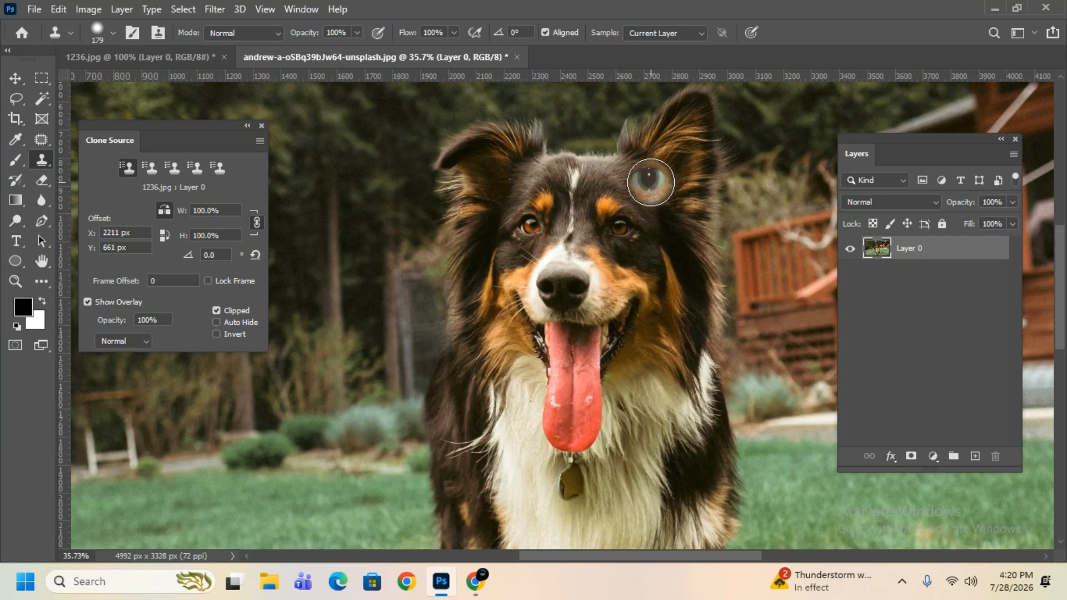
{"action": "scroll", "coordinate": [645, 189], "scroll_direction": "up", "scroll_amount": 1}
{"action": "left_click_drag", "start_coordinate": [643, 209], "coordinate": [612, 250]}
{"action": "right_click", "coordinate": [612, 250], "text": "alt"}
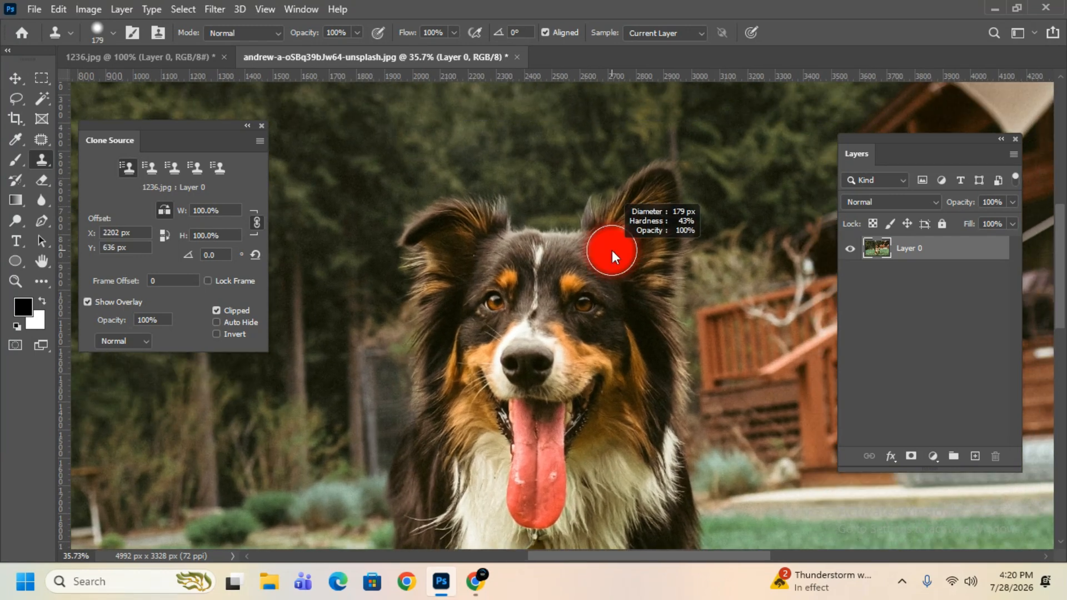
{"action": "left_click", "coordinate": [620, 245], "text": "alt"}
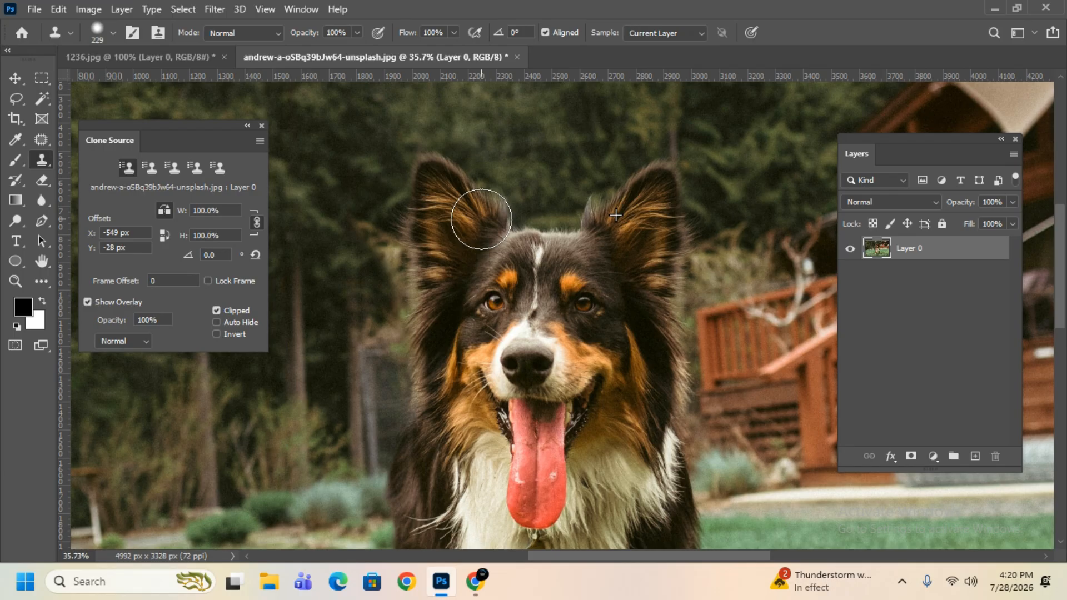
{"action": "scroll", "coordinate": [315, 254], "scroll_direction": "up", "scroll_amount": 2}
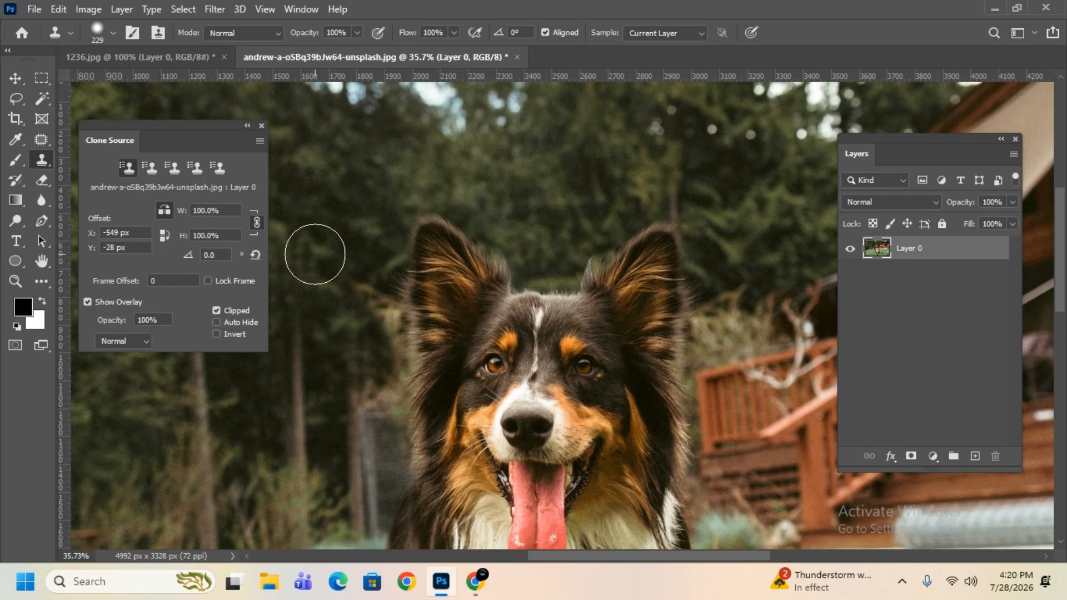
{"action": "scroll", "coordinate": [314, 254], "scroll_direction": "down", "scroll_amount": 1}
{"action": "scroll", "coordinate": [452, 278], "scroll_direction": "down", "scroll_amount": 3}
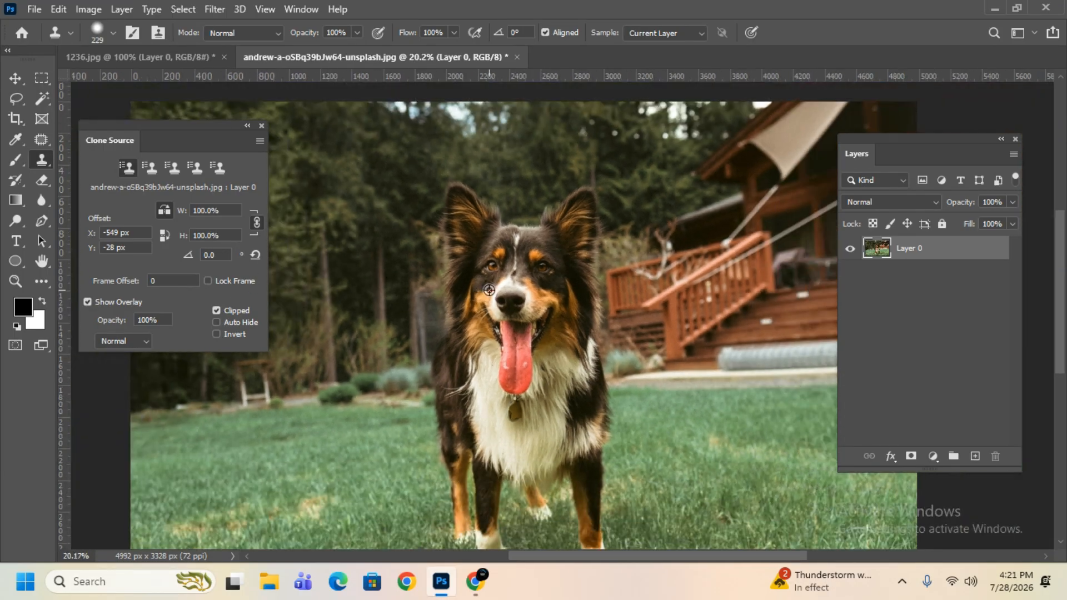
{"action": "scroll", "coordinate": [488, 291], "scroll_direction": "up", "scroll_amount": 4}
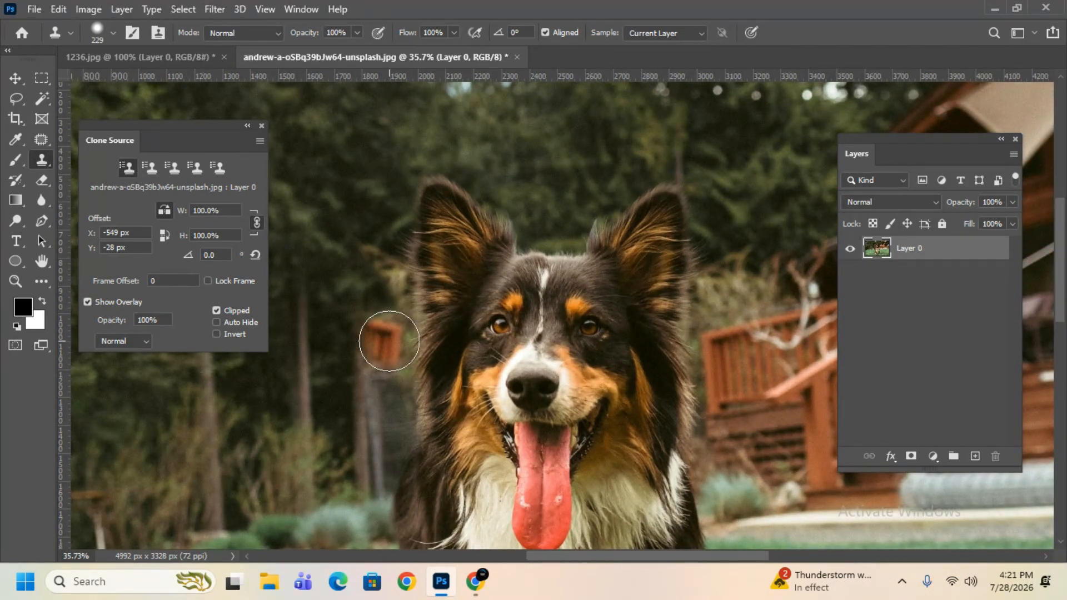
{"action": "scroll", "coordinate": [393, 286], "scroll_direction": "down", "scroll_amount": 2}
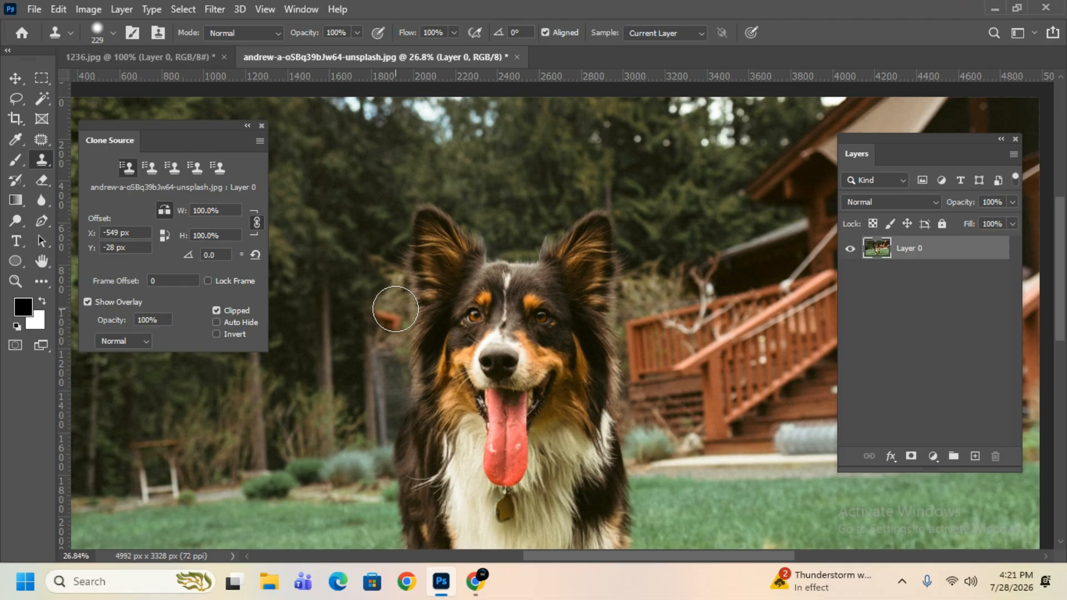
In the 1236.jpg eye photo, patch the uneven cheek skin below the repaired eye with the Patch Tool and clear the selection
{"action": "left_click", "coordinate": [175, 52]}
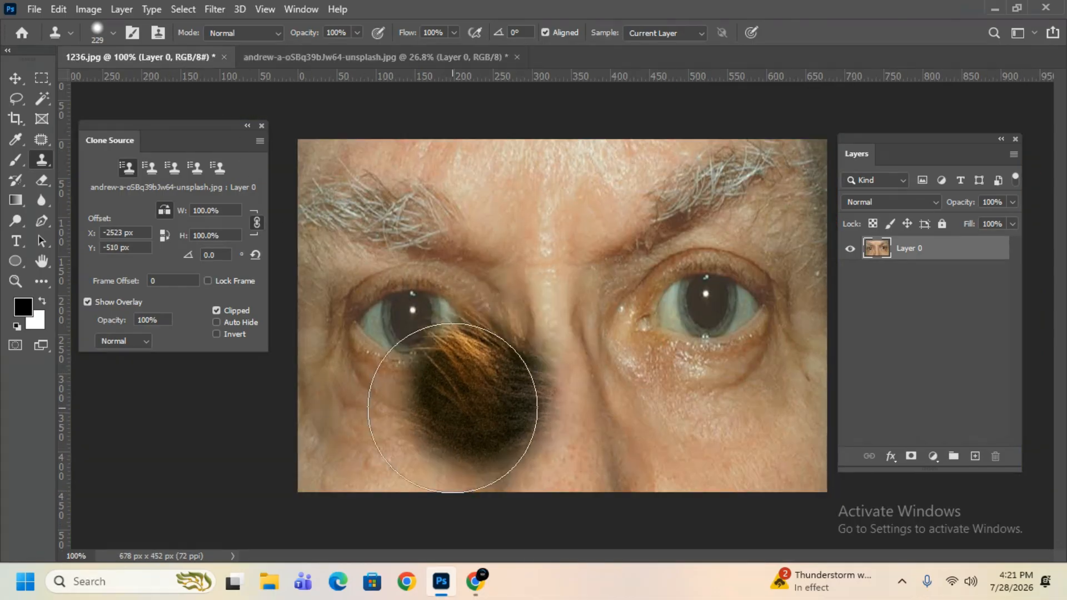
{"action": "left_click", "coordinate": [15, 78]}
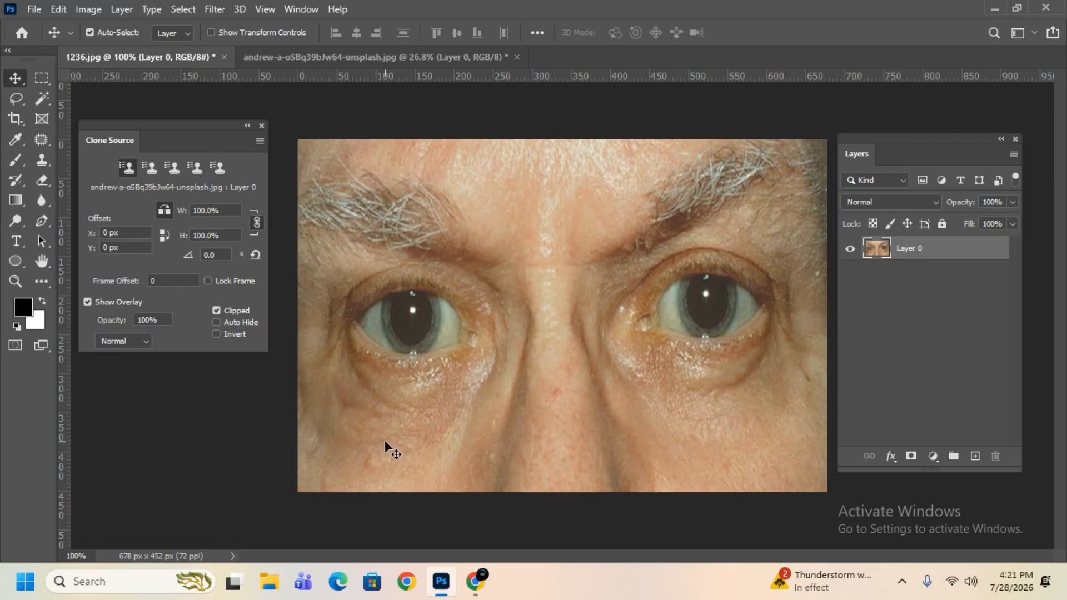
{"action": "left_click", "coordinate": [48, 141]}
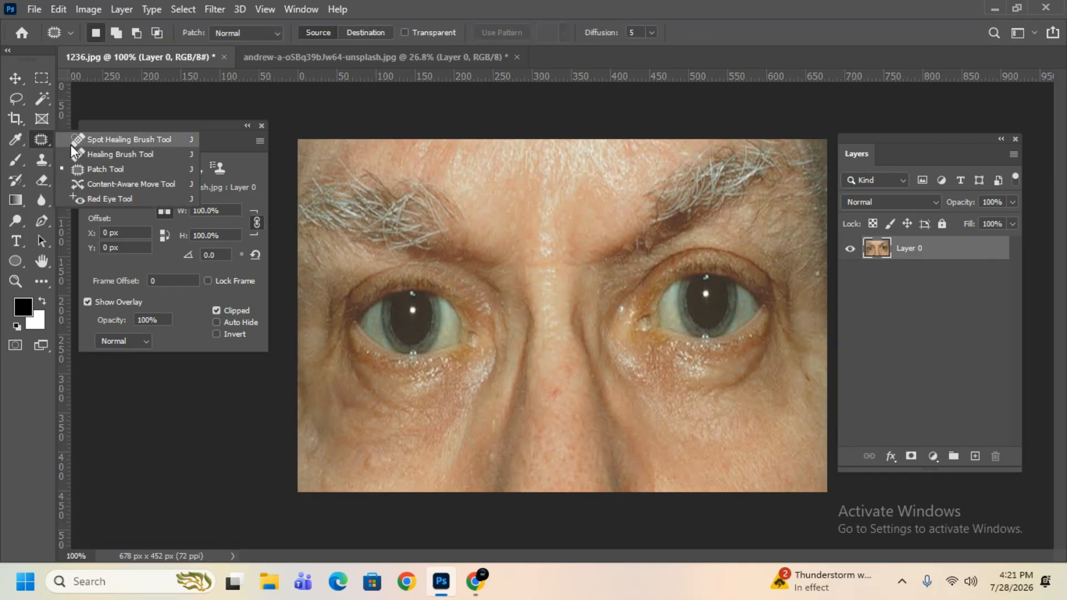
{"action": "left_click", "coordinate": [106, 169]}
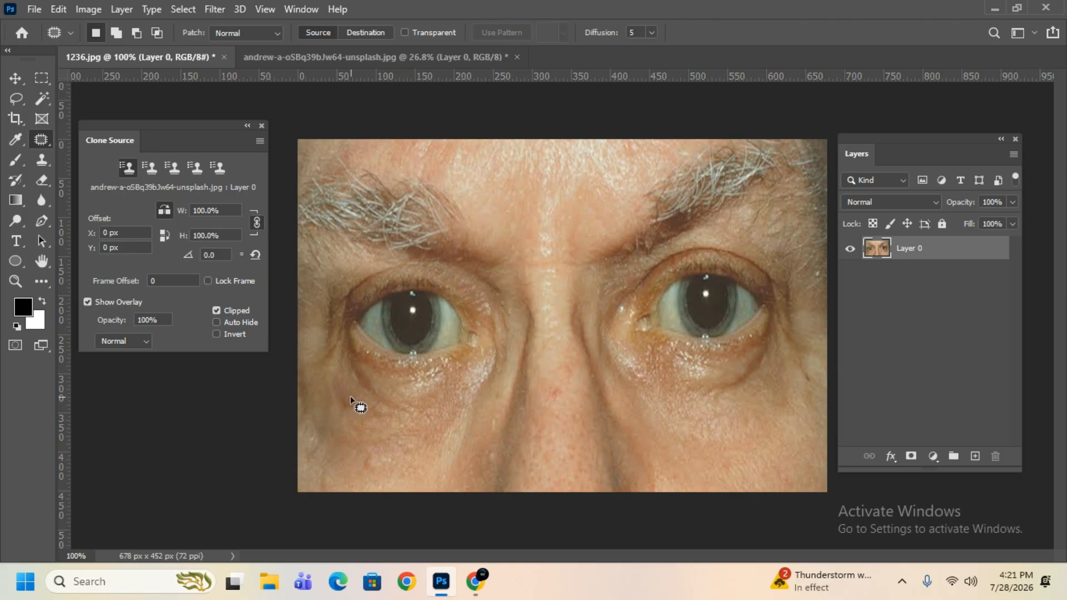
{"action": "scroll", "coordinate": [415, 429], "scroll_direction": "up", "scroll_amount": 3}
{"action": "left_click_drag", "start_coordinate": [412, 427], "coordinate": [465, 383]}
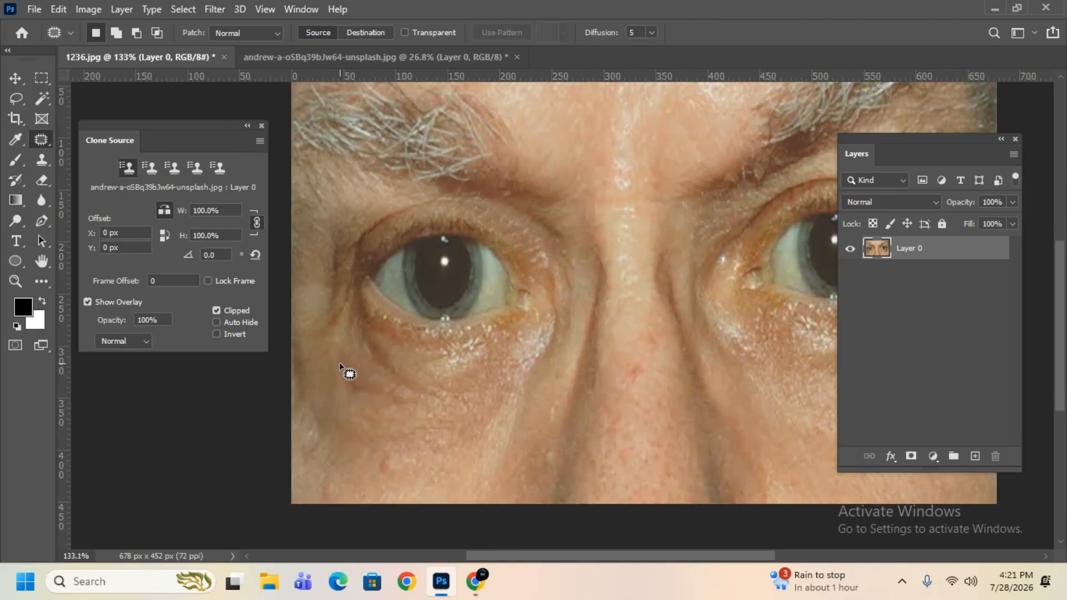
{"action": "mouse_move", "coordinate": [341, 395]}
{"action": "left_mouse_down"}
{"action": "mouse_move", "coordinate": [397, 399]}
{"action": "mouse_move", "coordinate": [398, 383]}
{"action": "mouse_move", "coordinate": [350, 348]}
{"action": "mouse_move", "coordinate": [337, 362]}
{"action": "mouse_move", "coordinate": [359, 338]}
{"action": "mouse_move", "coordinate": [328, 372]}
{"action": "left_mouse_up"}
{"action": "scroll", "coordinate": [360, 382], "scroll_direction": "down", "scroll_amount": 2}
{"action": "key", "text": "ctrl+d"}
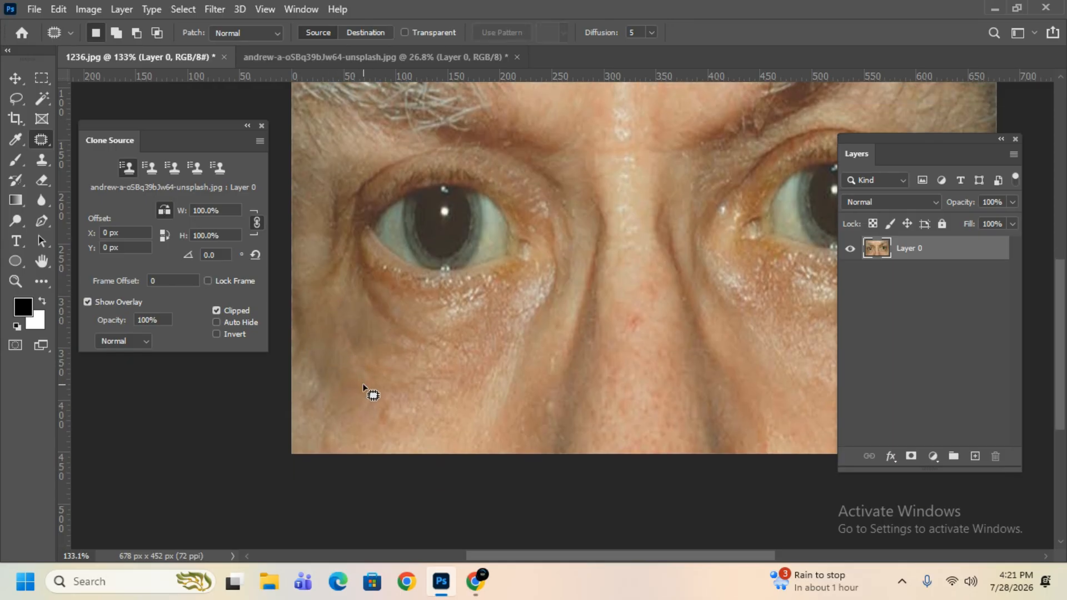
{"action": "scroll", "coordinate": [412, 370], "scroll_direction": "down", "scroll_amount": 2}
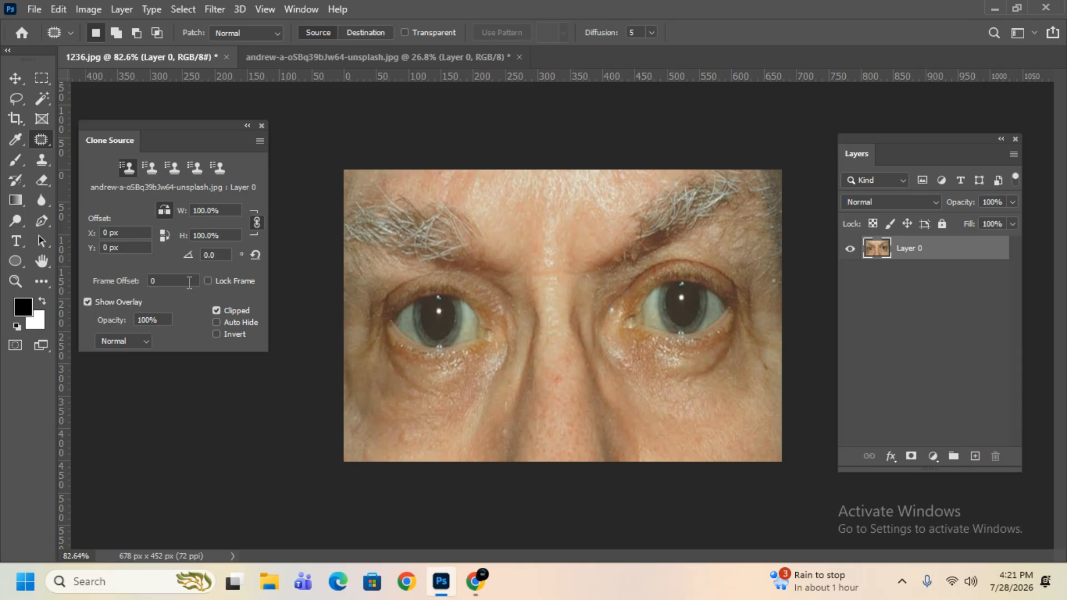
{"action": "left_click", "coordinate": [16, 79]}
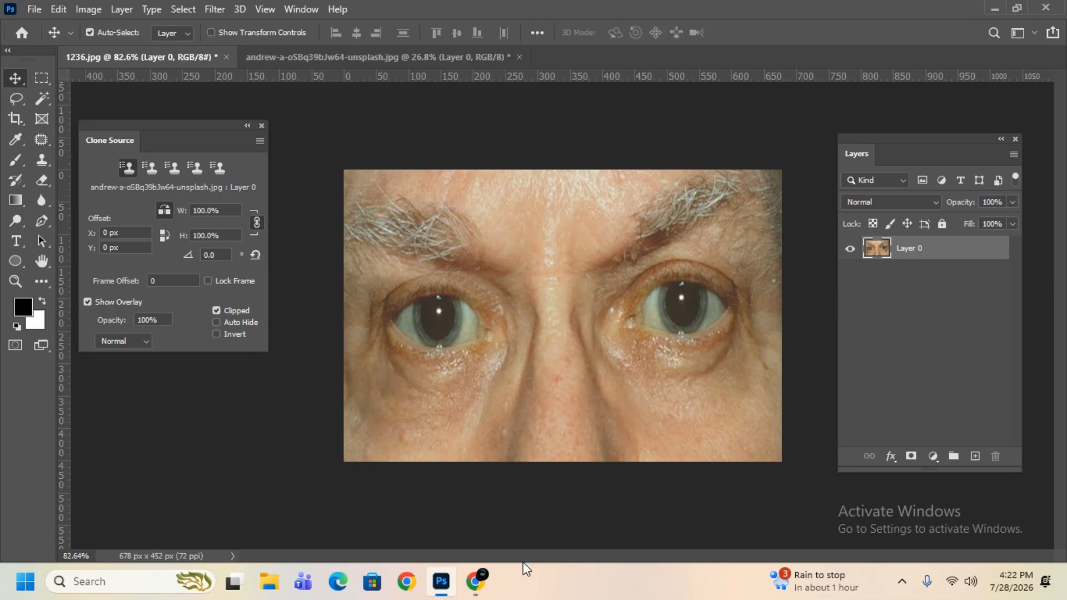
{"action": "mouse_move", "coordinate": [475, 582]}
{"action": "left_click", "coordinate": [414, 525]}
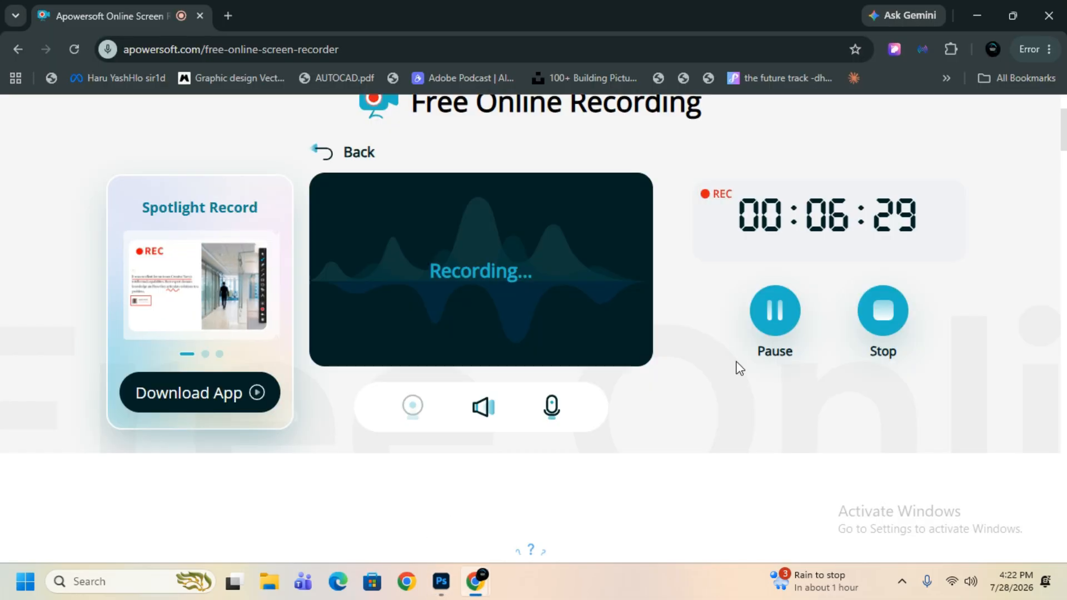